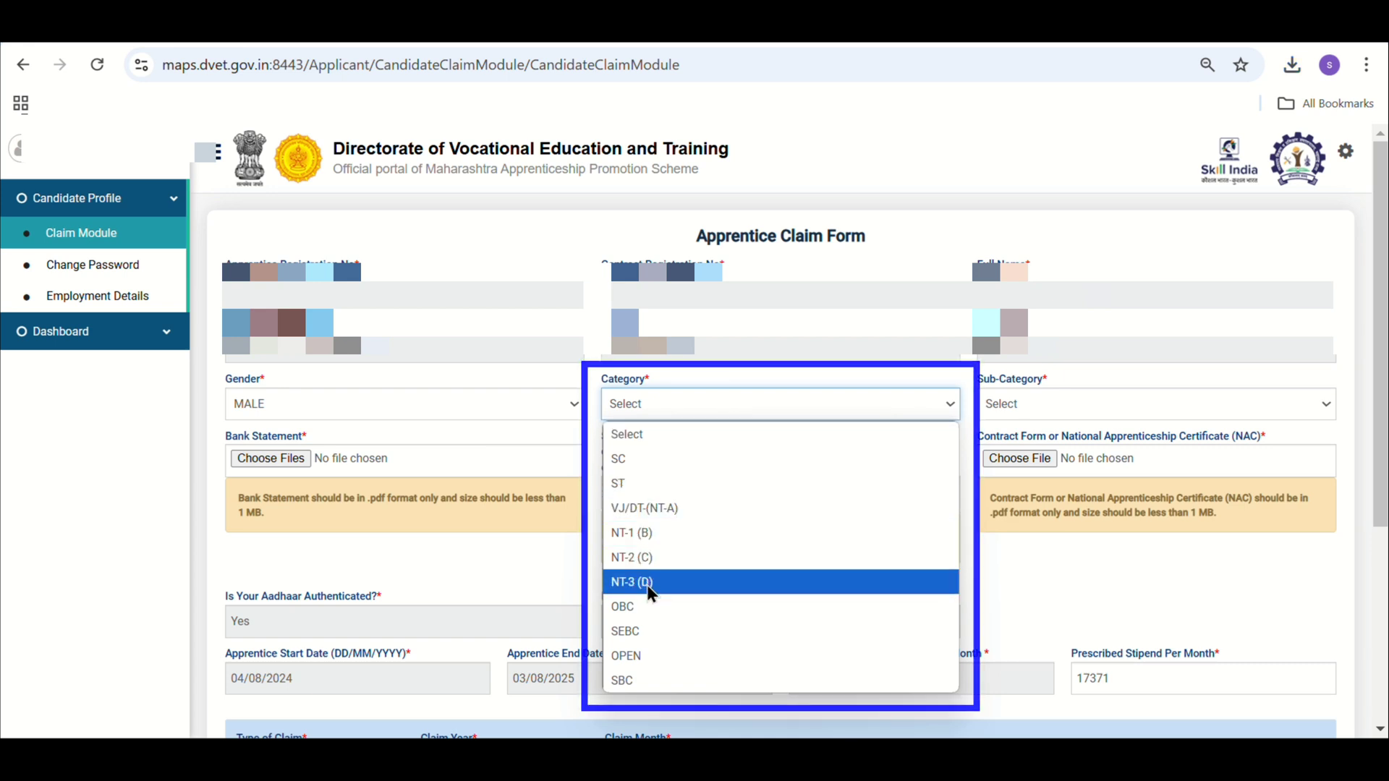
Pick OPEN as the Category and Open as the Sub-Category on the claim form
{"action": "left_click", "coordinate": [651, 655]}
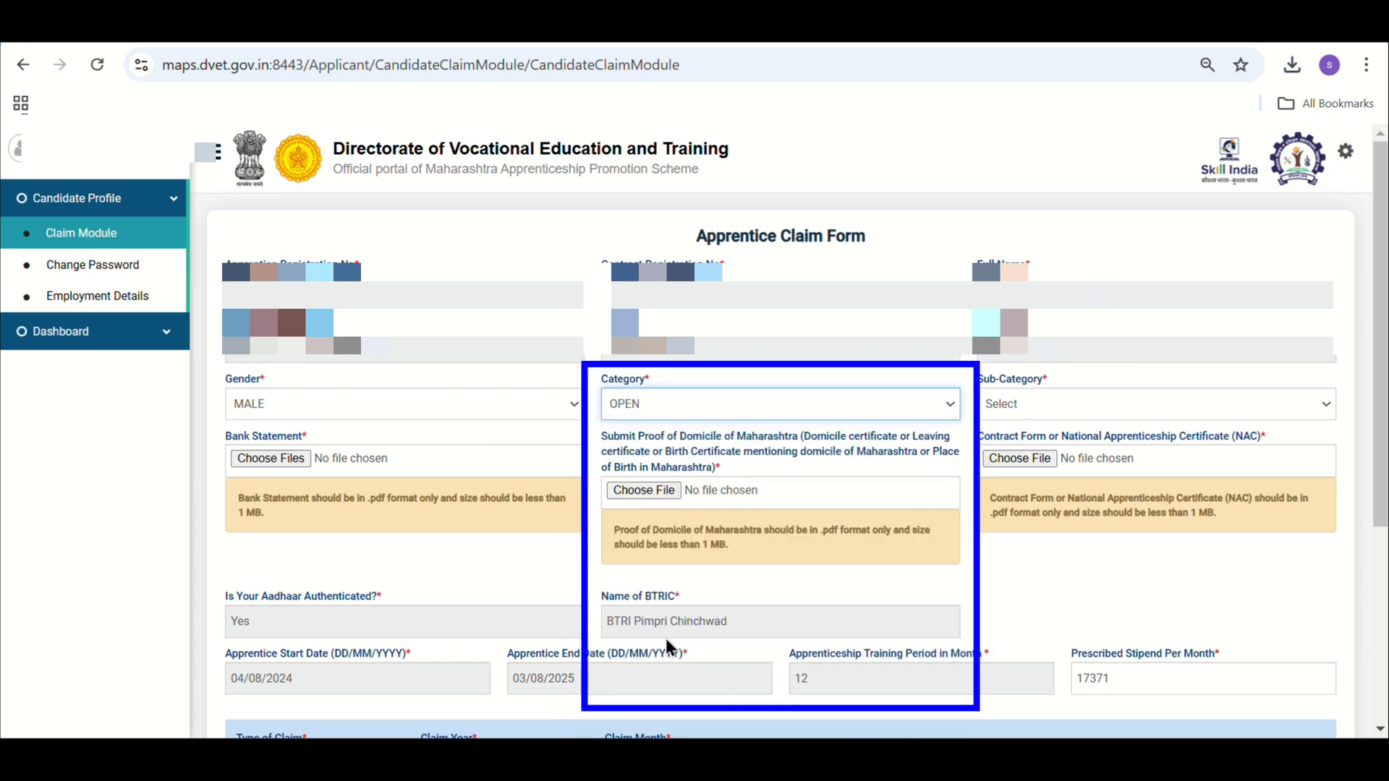
{"action": "left_click", "coordinate": [1039, 408]}
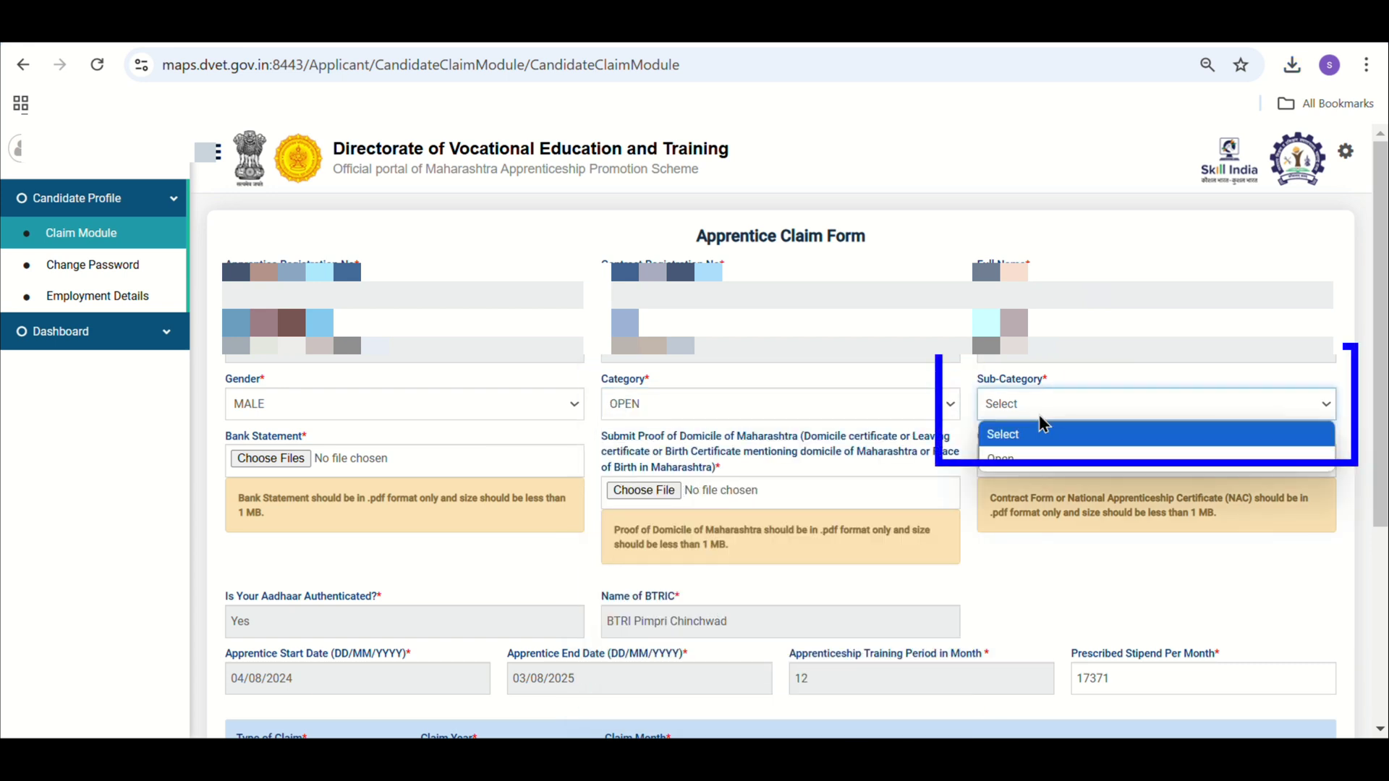
{"action": "left_click", "coordinate": [1017, 458]}
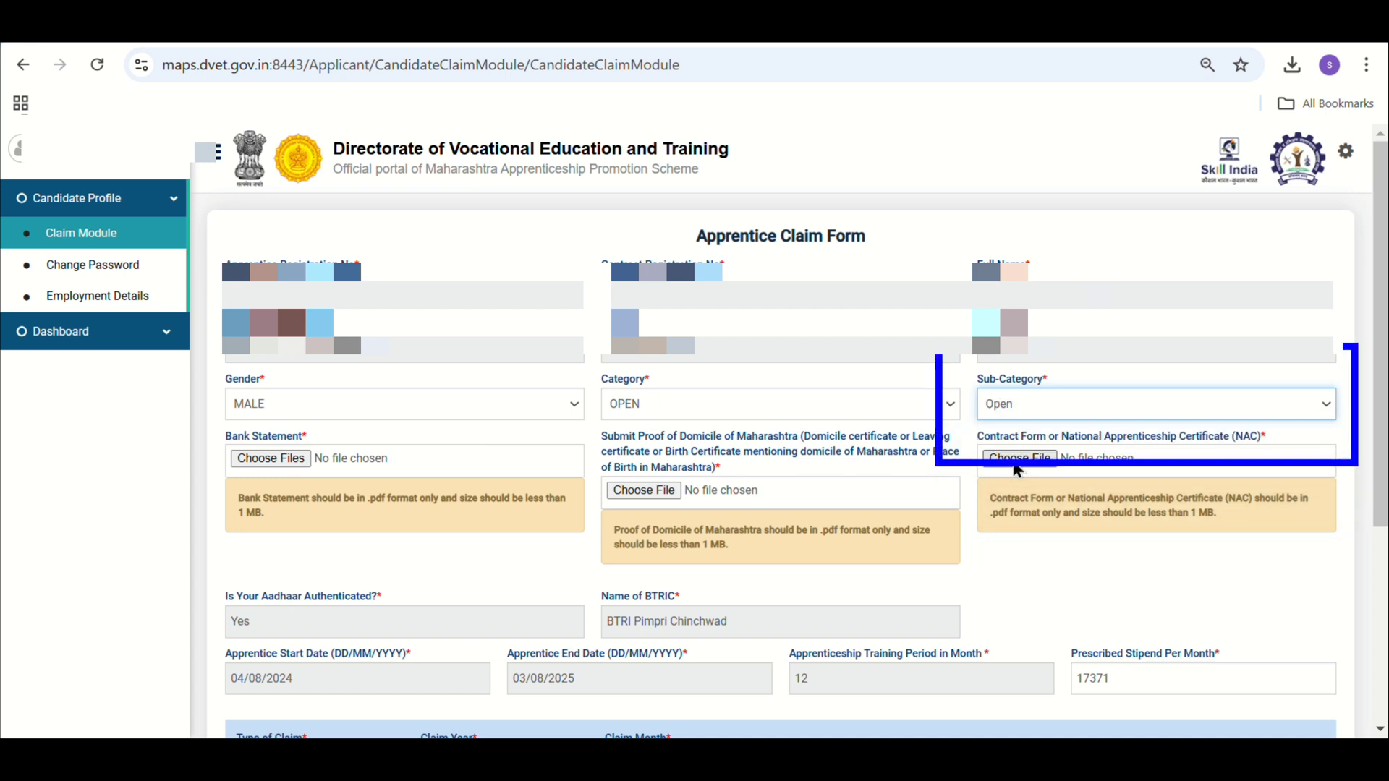
Upload bankstatement.pdf, doma.pdf and contractform.pdf to the Bank Statement, Domicile proof and Contract Form/NAC fields
{"action": "left_click", "coordinate": [260, 458]}
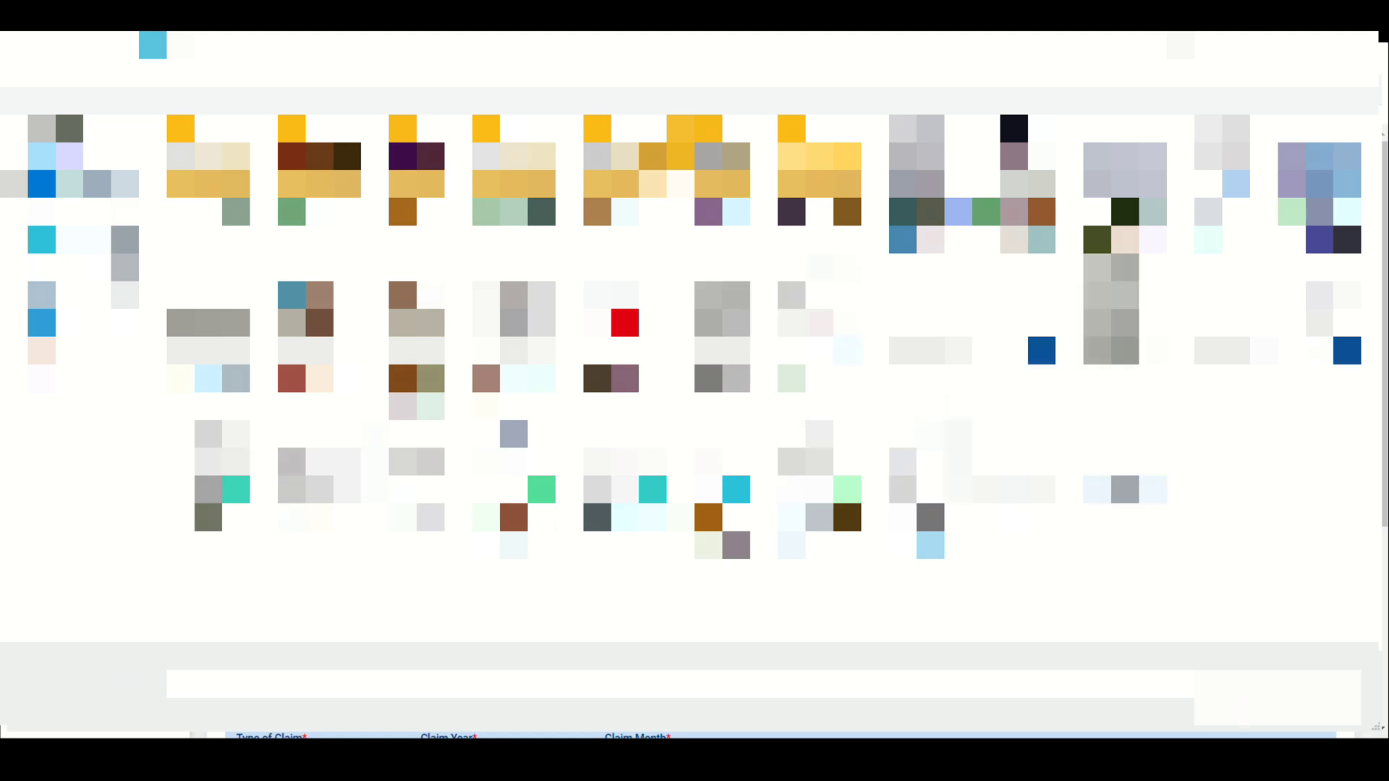
{"action": "left_click", "coordinate": [847, 350]}
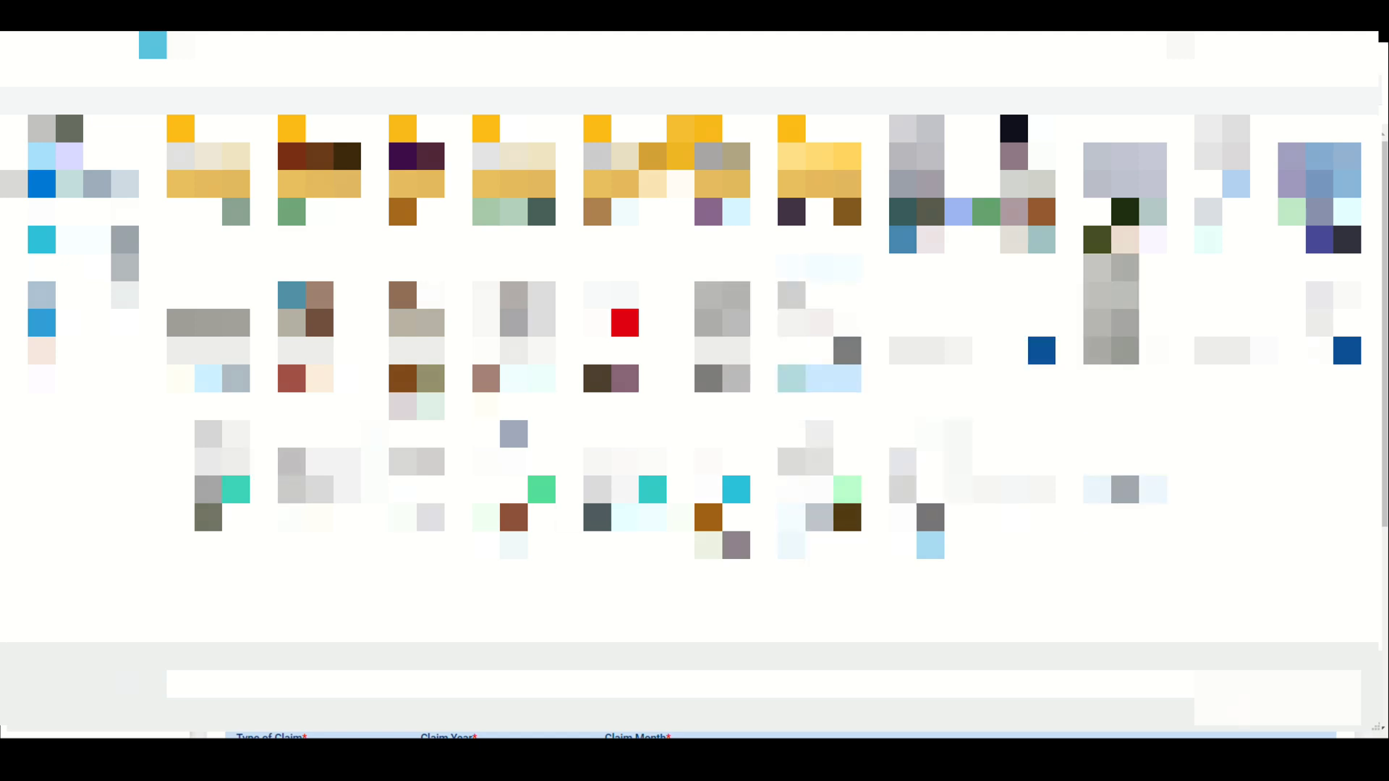
{"action": "left_click", "coordinate": [1223, 723]}
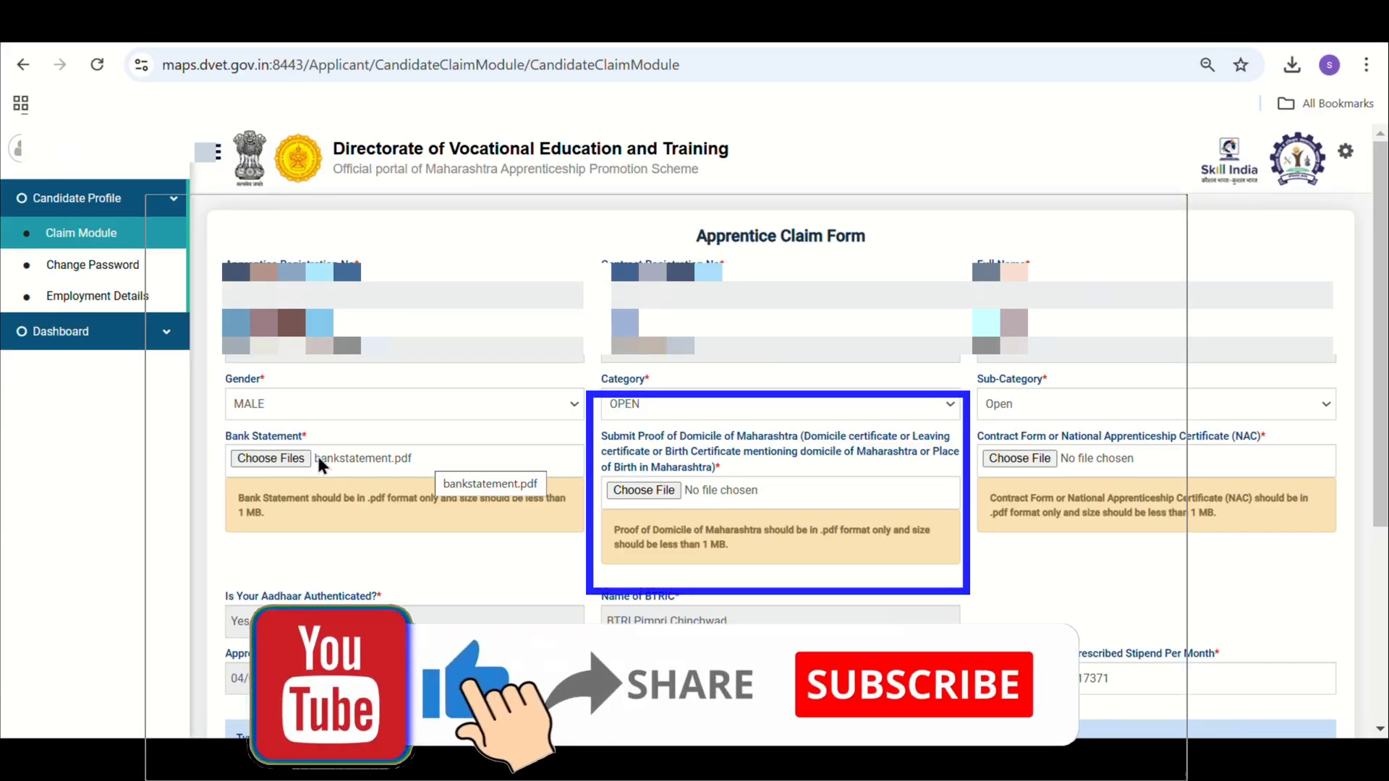
{"action": "left_click", "coordinate": [669, 495]}
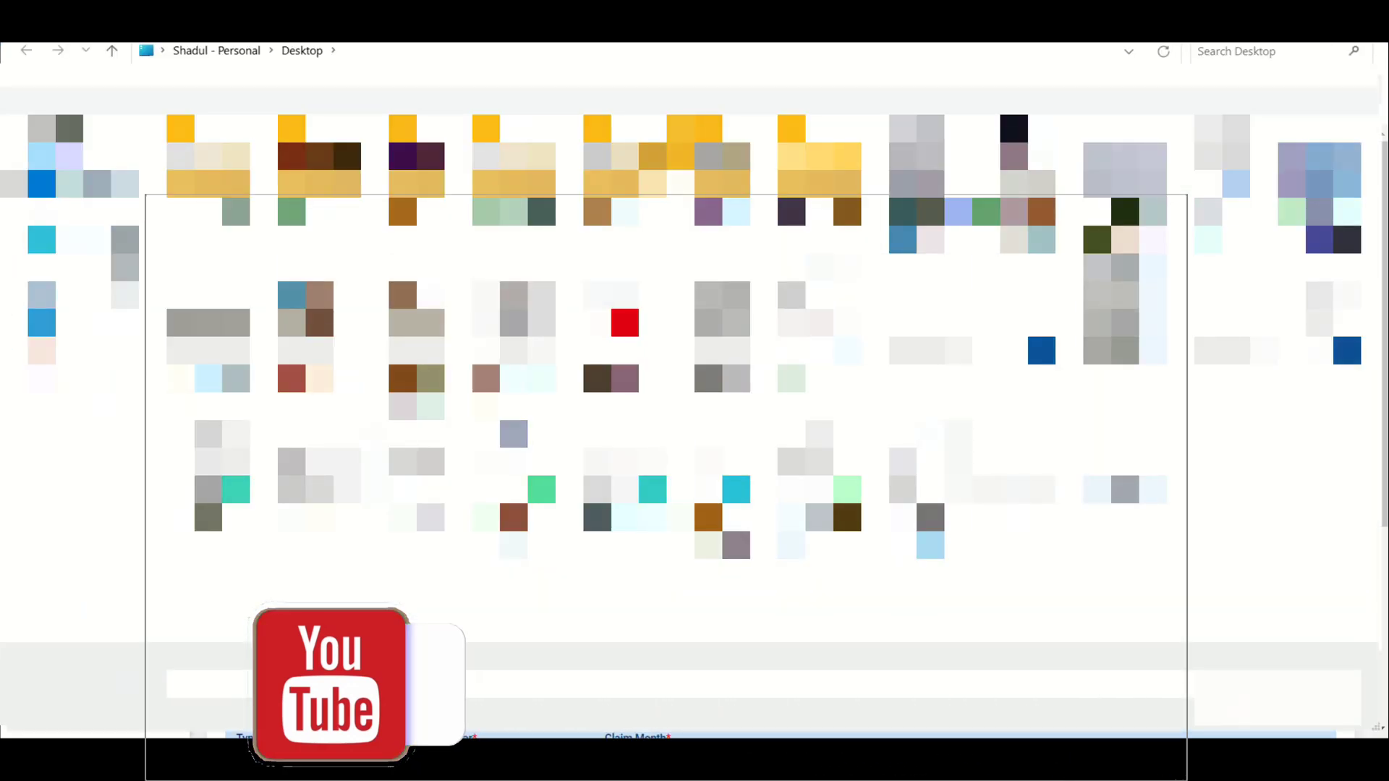
{"action": "left_click", "coordinate": [1222, 712]}
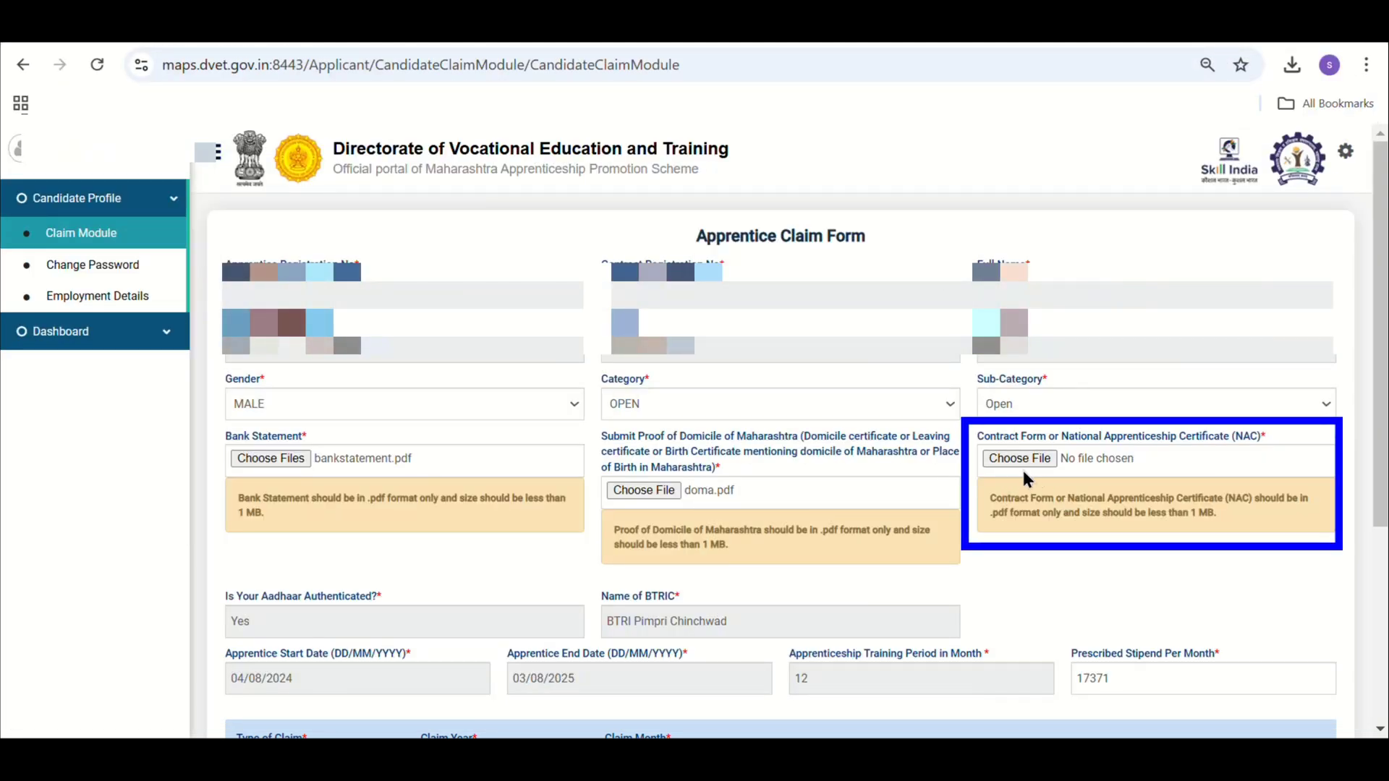
{"action": "left_click", "coordinate": [1029, 463]}
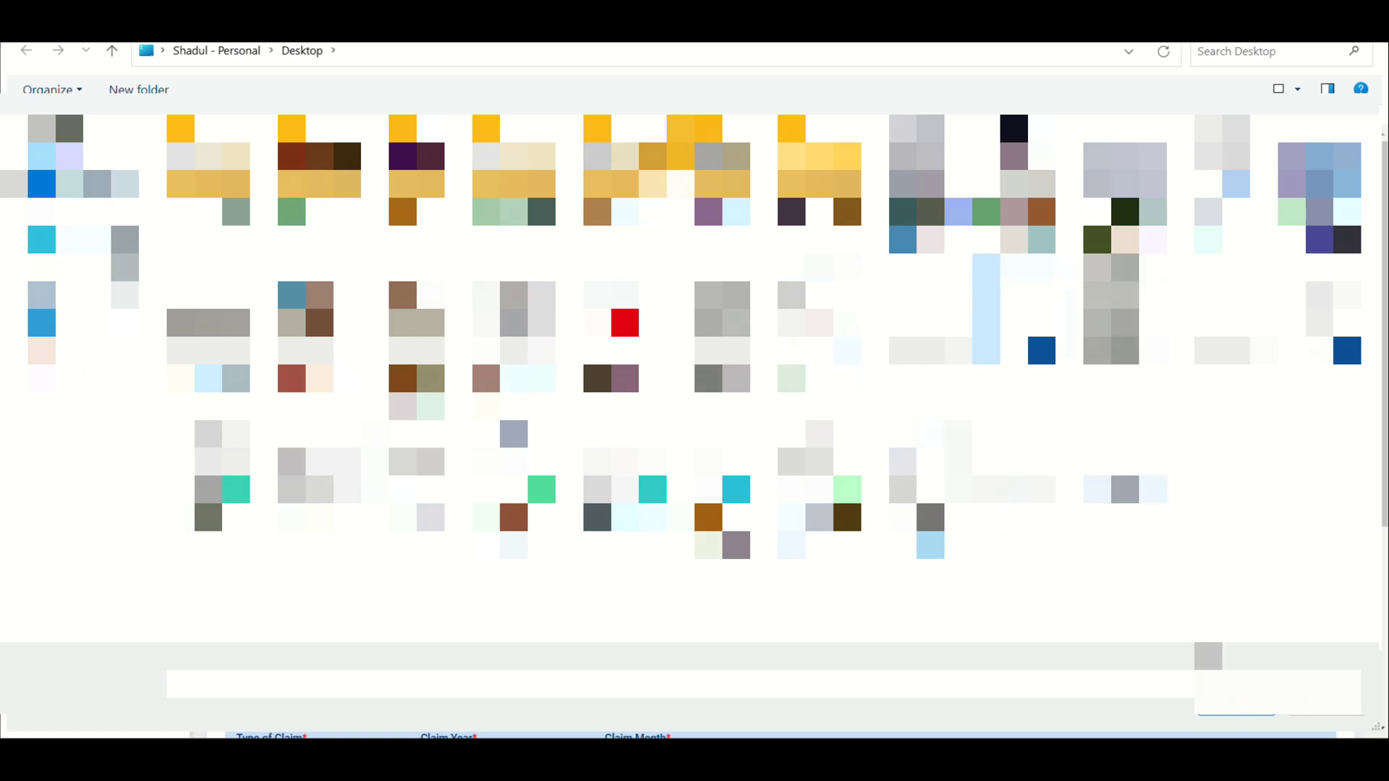
{"action": "left_click", "coordinate": [986, 311]}
{"action": "left_click", "coordinate": [1222, 696]}
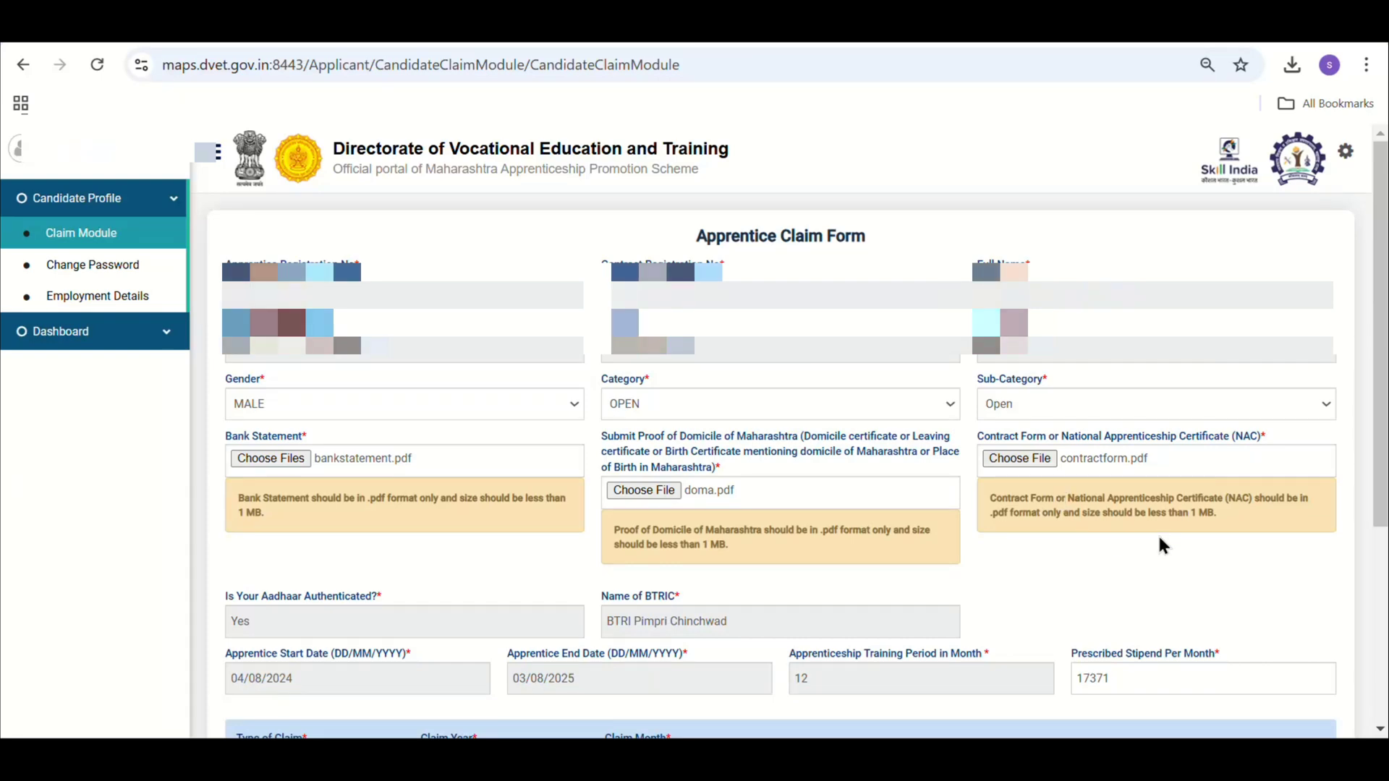
Choose Monthly claim type, Claim Year 2024 and Claim Month August, then submit the form
{"action": "scroll", "coordinate": [1381, 376], "scroll_direction": "down", "scroll_amount": 4}
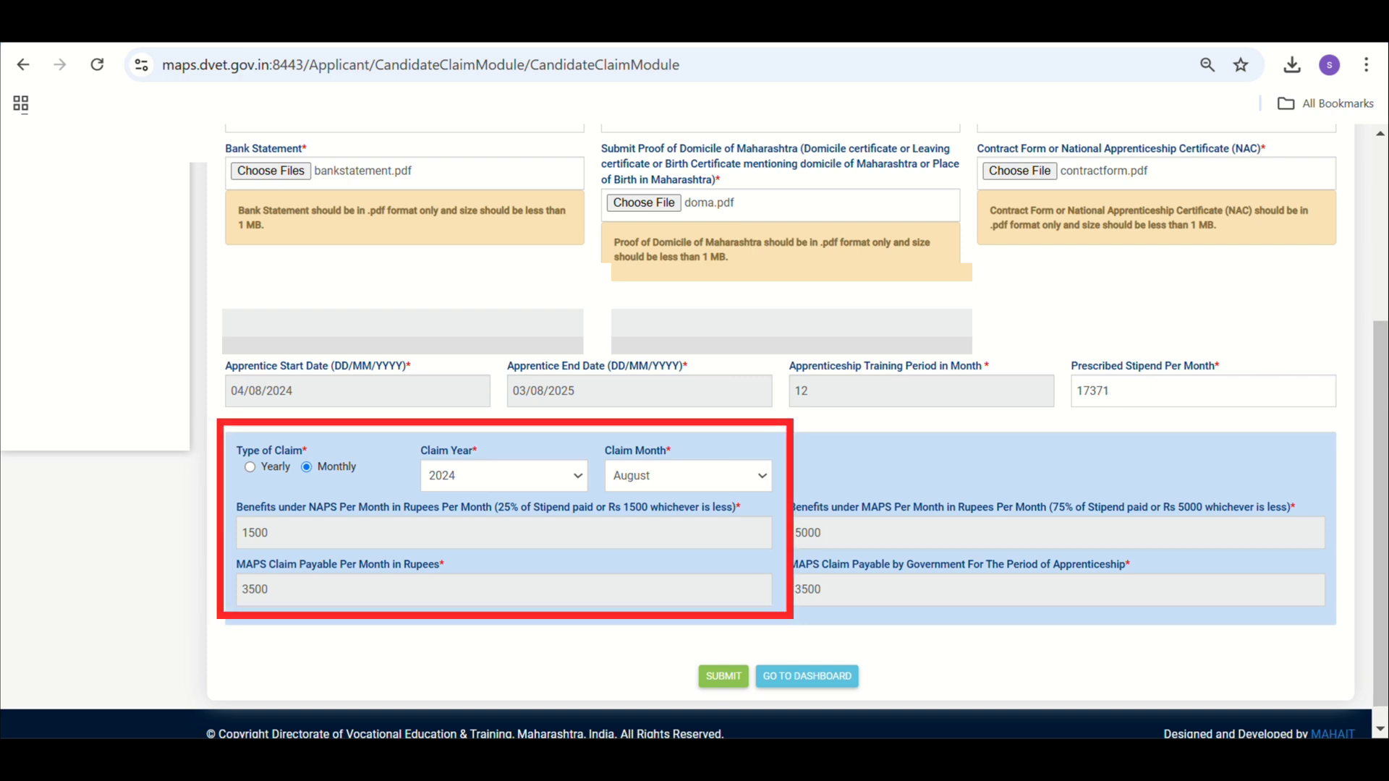
{"action": "scroll", "coordinate": [432, 431], "scroll_direction": "down", "scroll_amount": 1}
{"action": "left_click", "coordinate": [246, 445]}
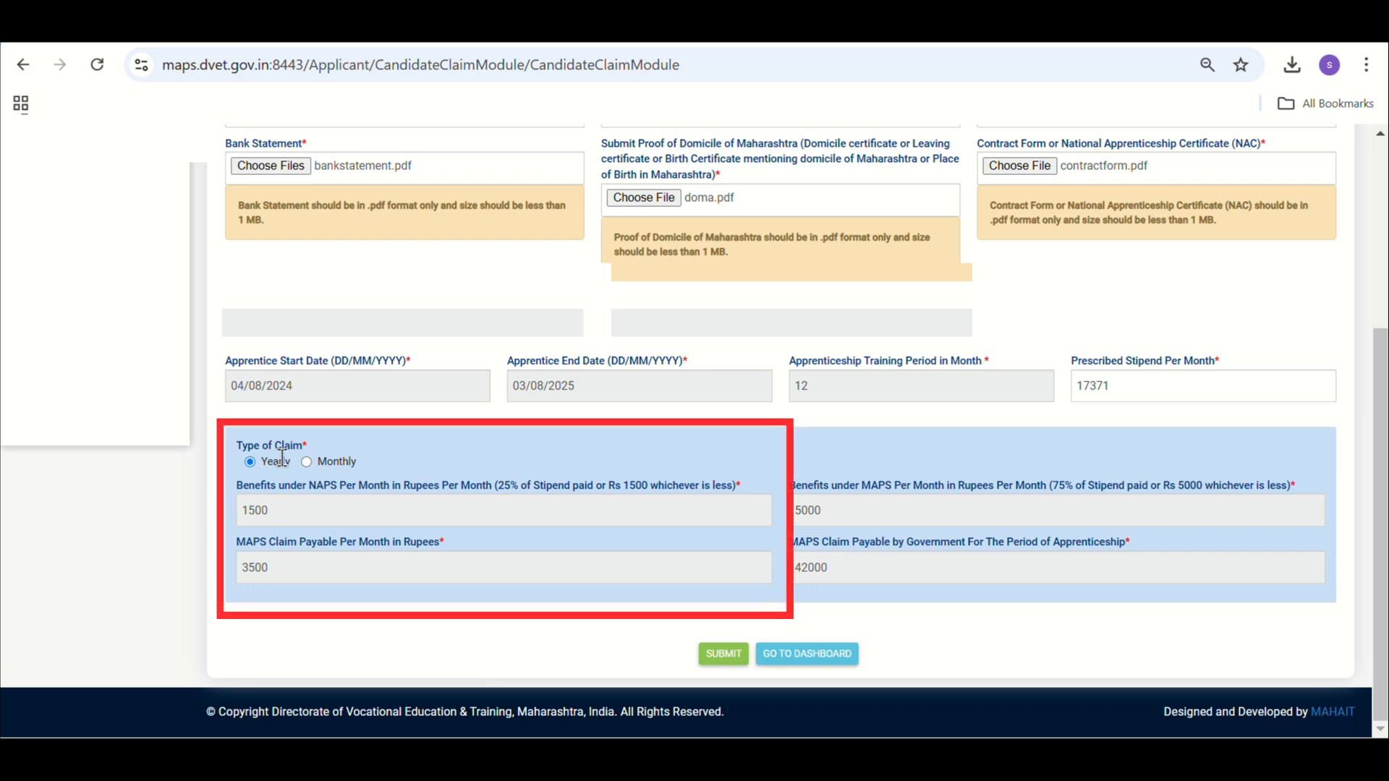
{"action": "left_click", "coordinate": [306, 461]}
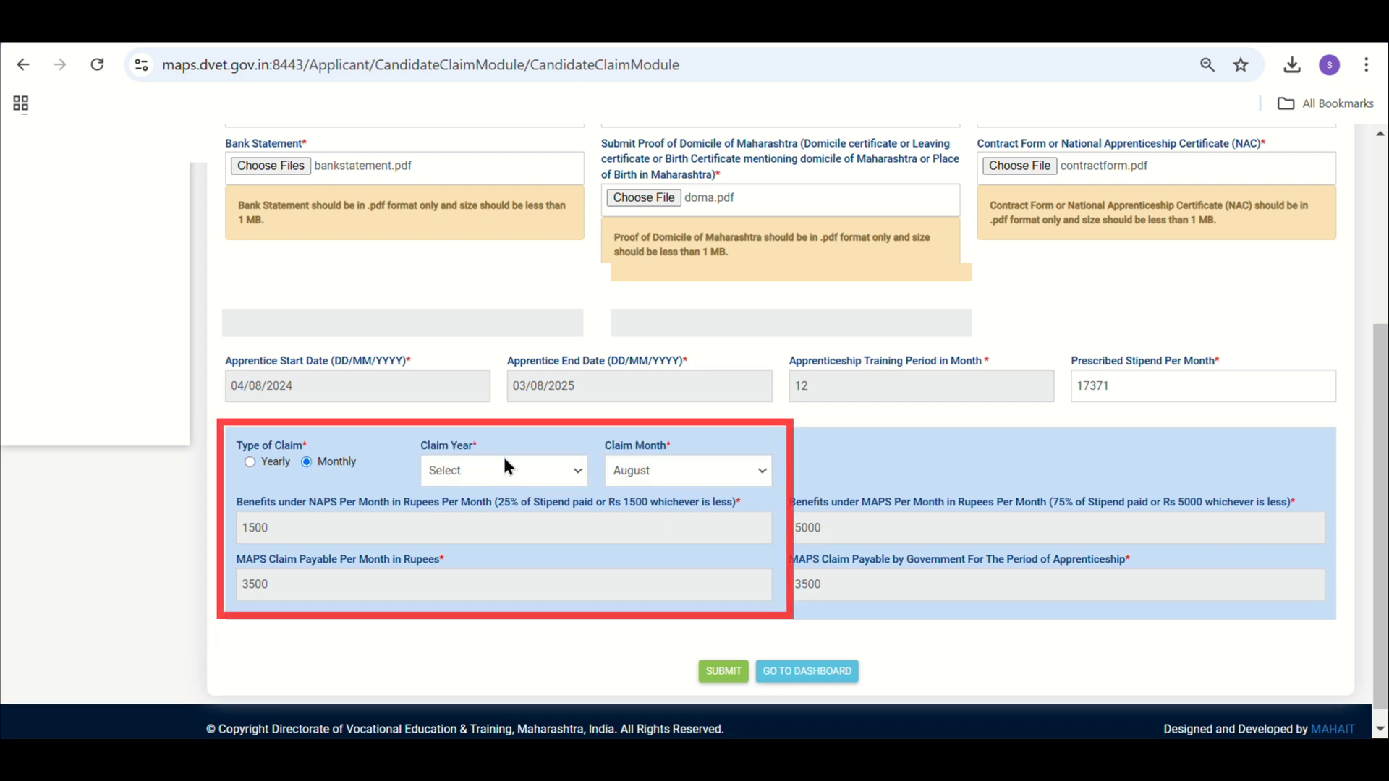
{"action": "left_click", "coordinate": [463, 470]}
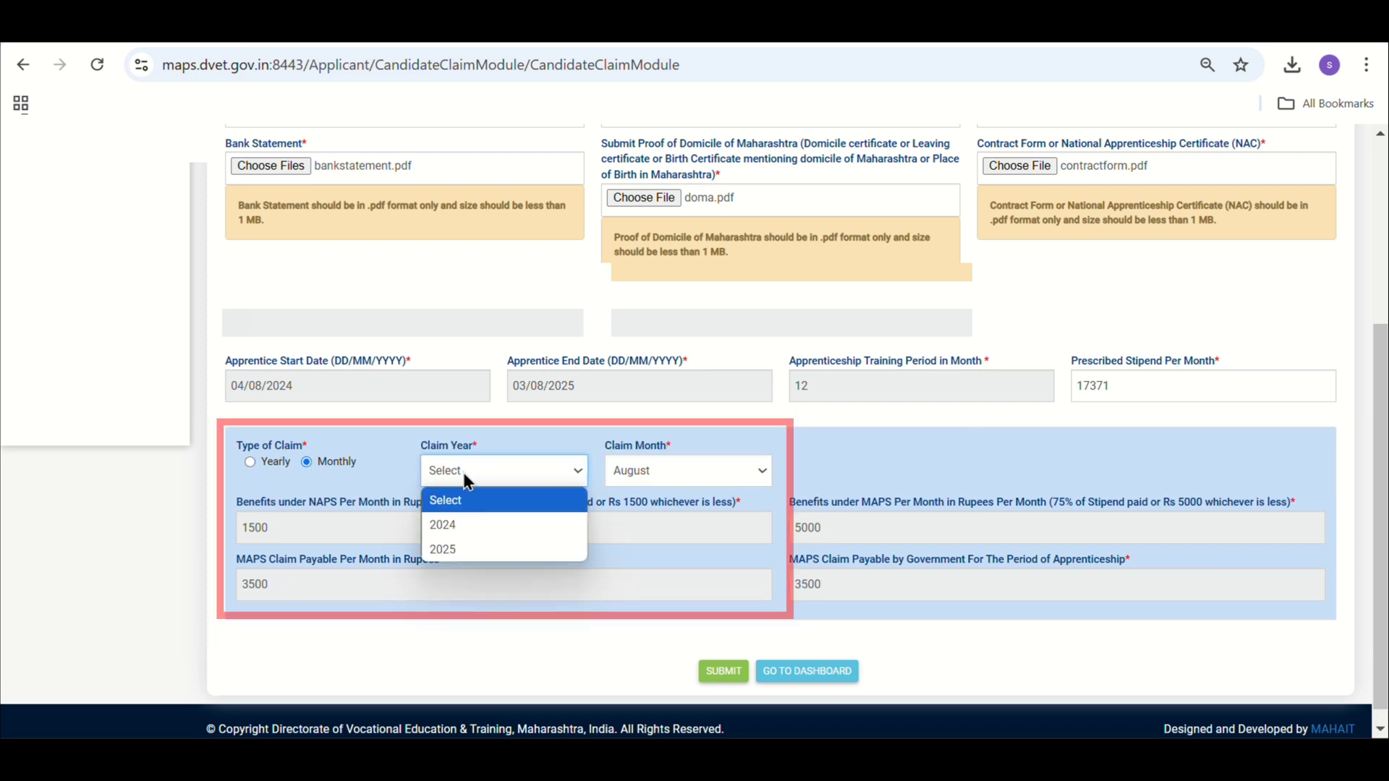
{"action": "left_click", "coordinate": [452, 525]}
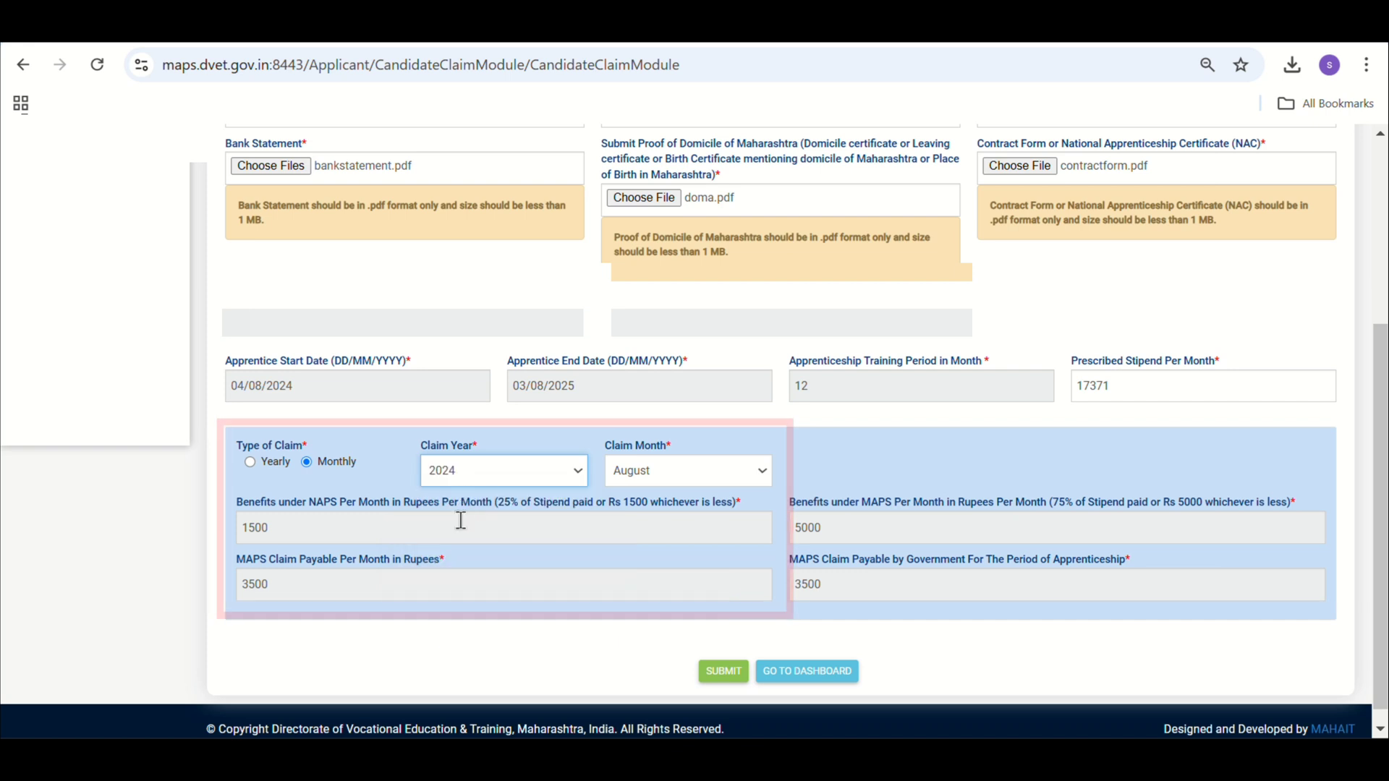
{"action": "left_click", "coordinate": [664, 470]}
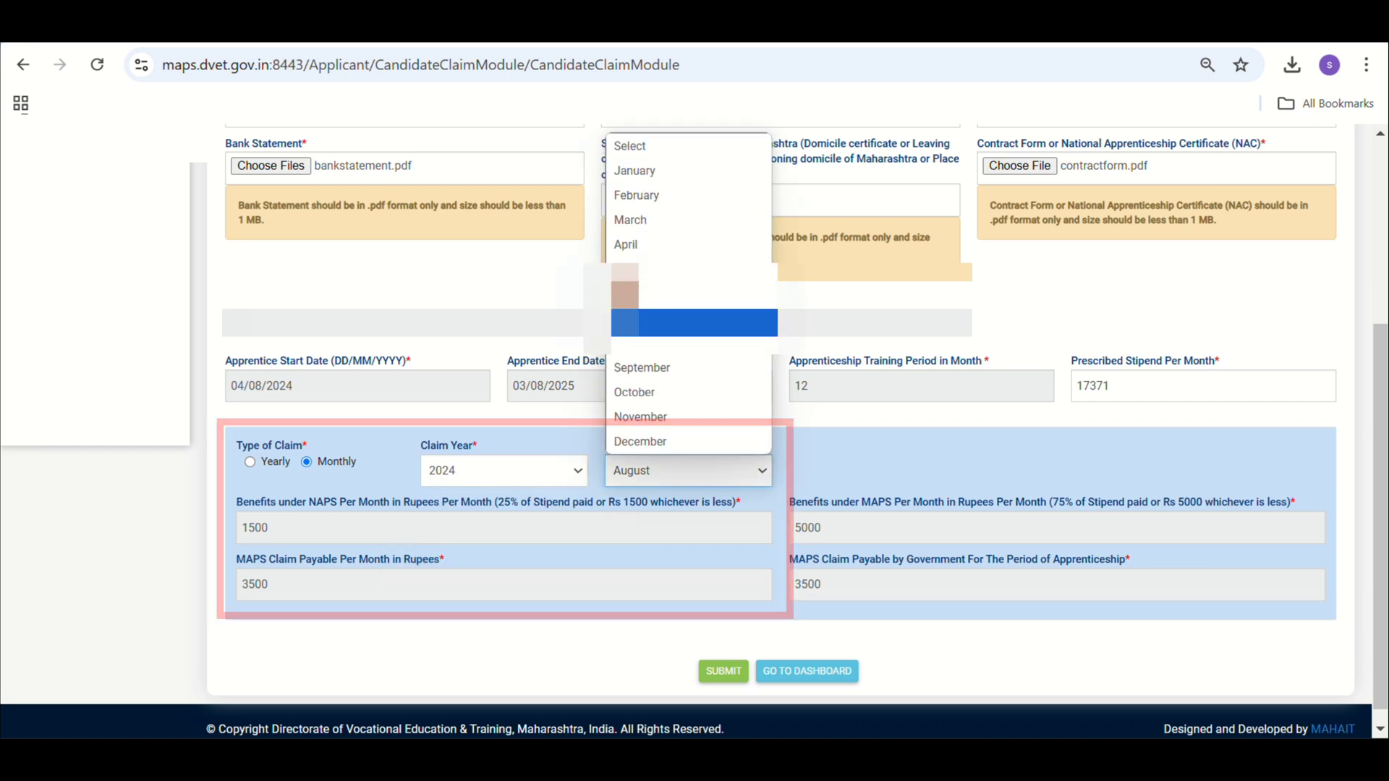
{"action": "left_click", "coordinate": [721, 345]}
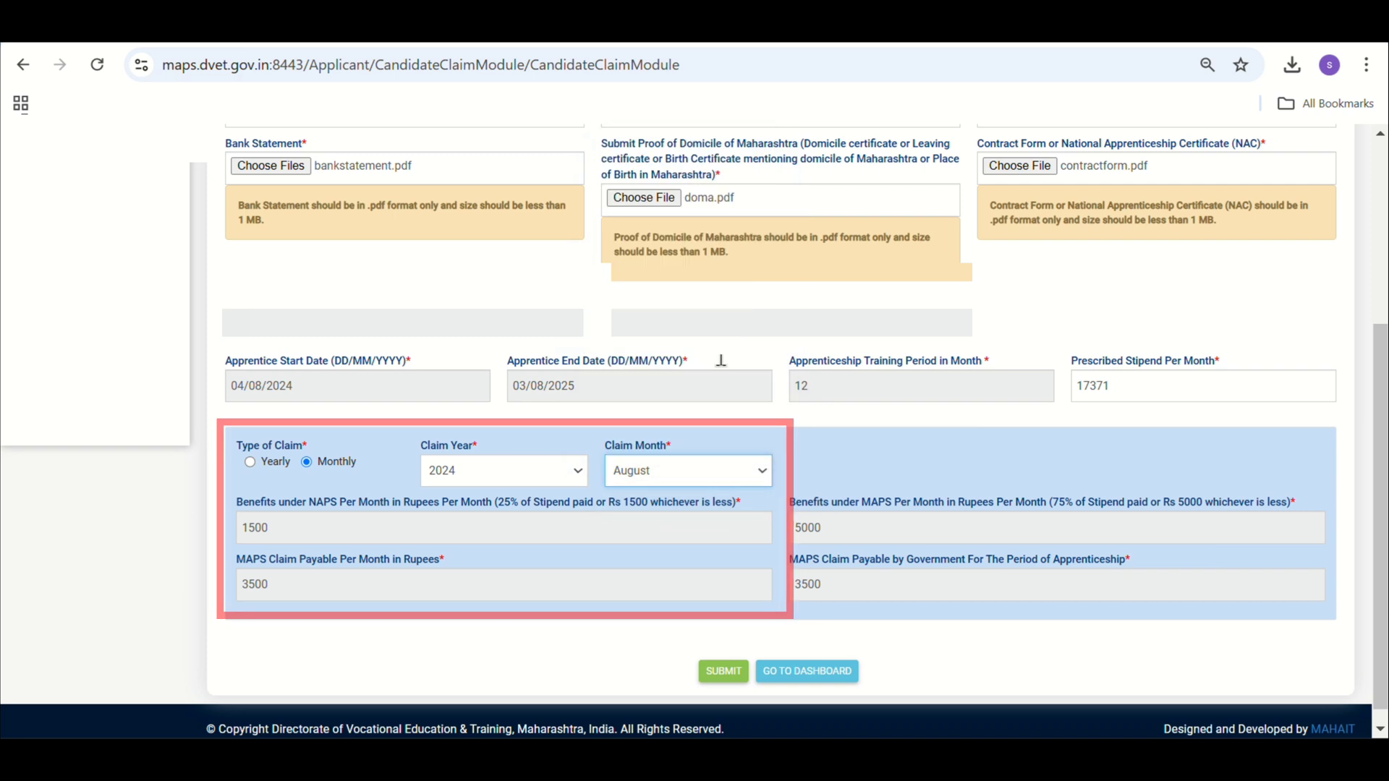
{"action": "left_click", "coordinate": [729, 674]}
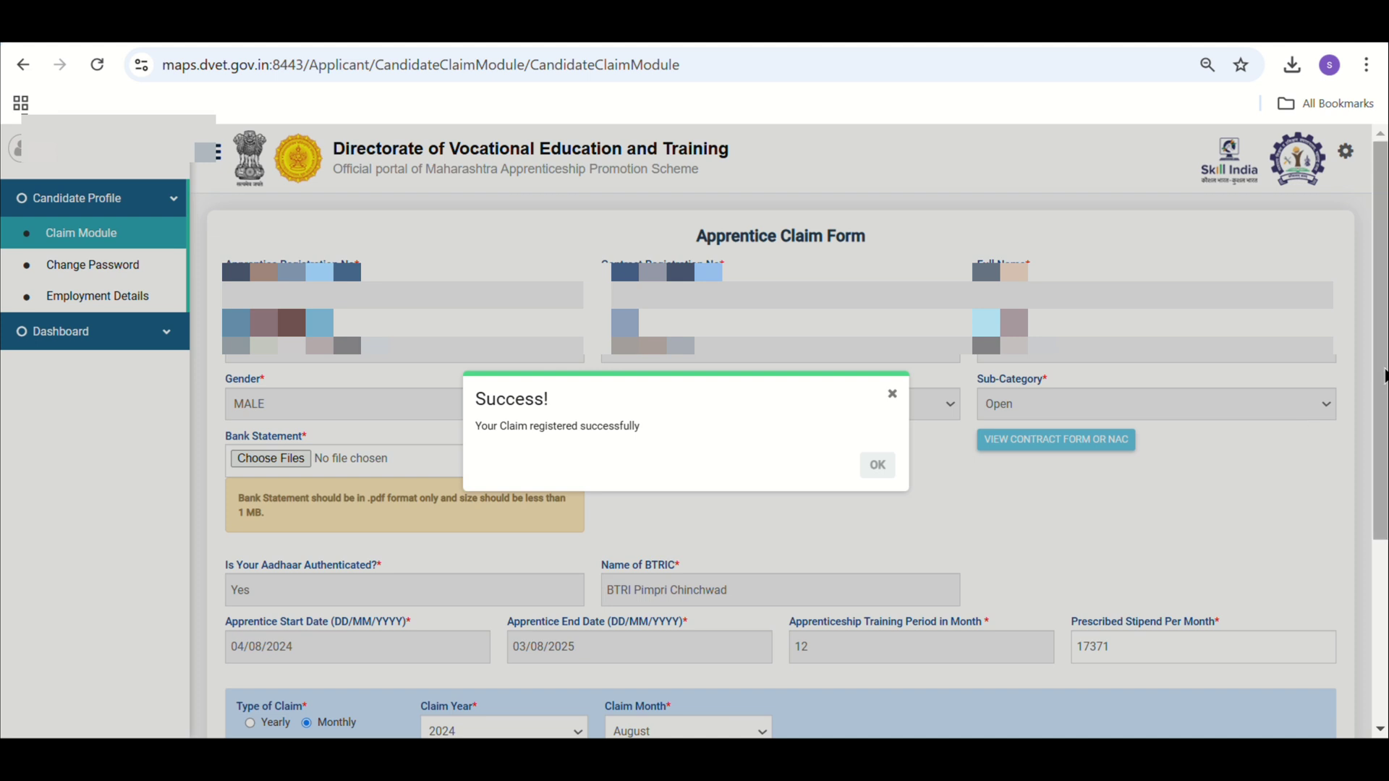
Dismiss the Success message confirming the claim was registered
{"action": "scroll", "coordinate": [1378, 332], "scroll_direction": "down", "scroll_amount": 3}
{"action": "scroll", "coordinate": [831, 424], "scroll_direction": "down", "scroll_amount": 1}
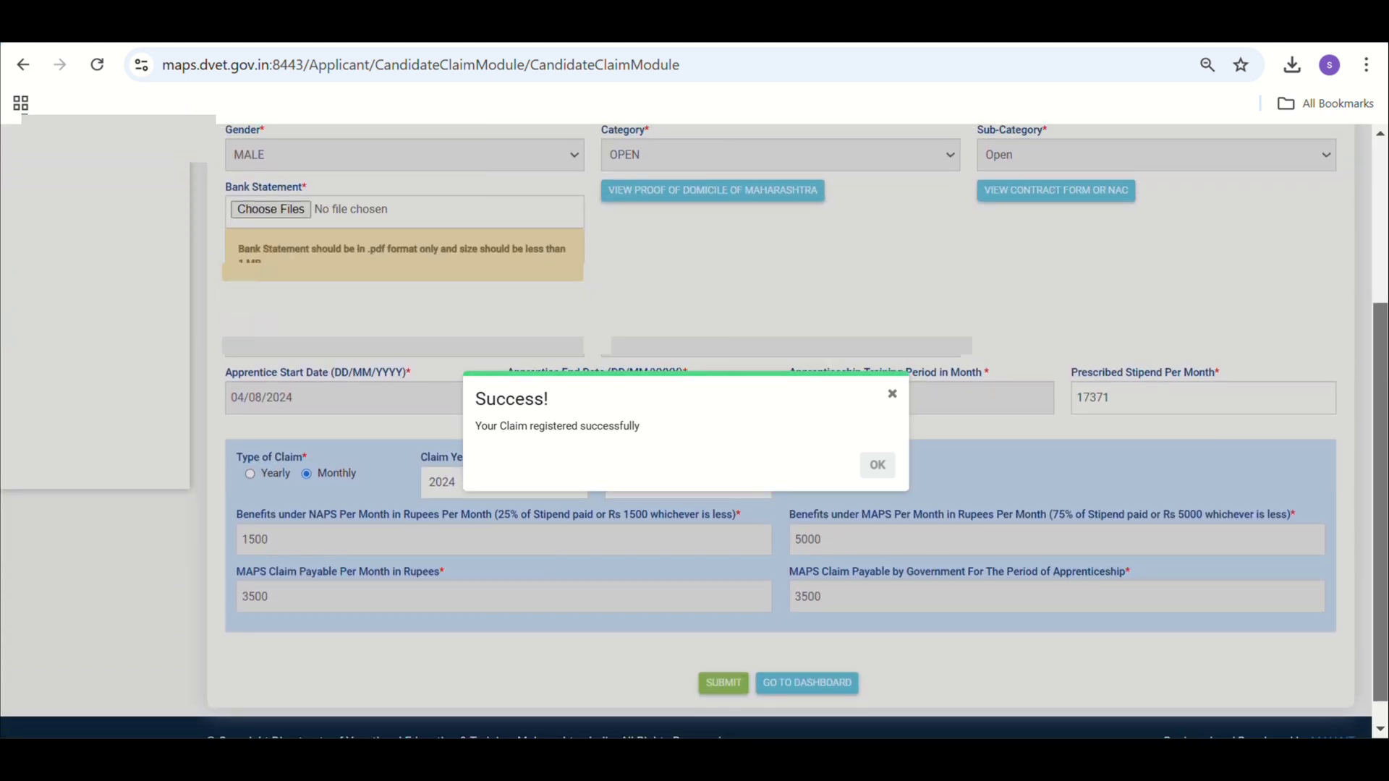
{"action": "left_click", "coordinate": [881, 471]}
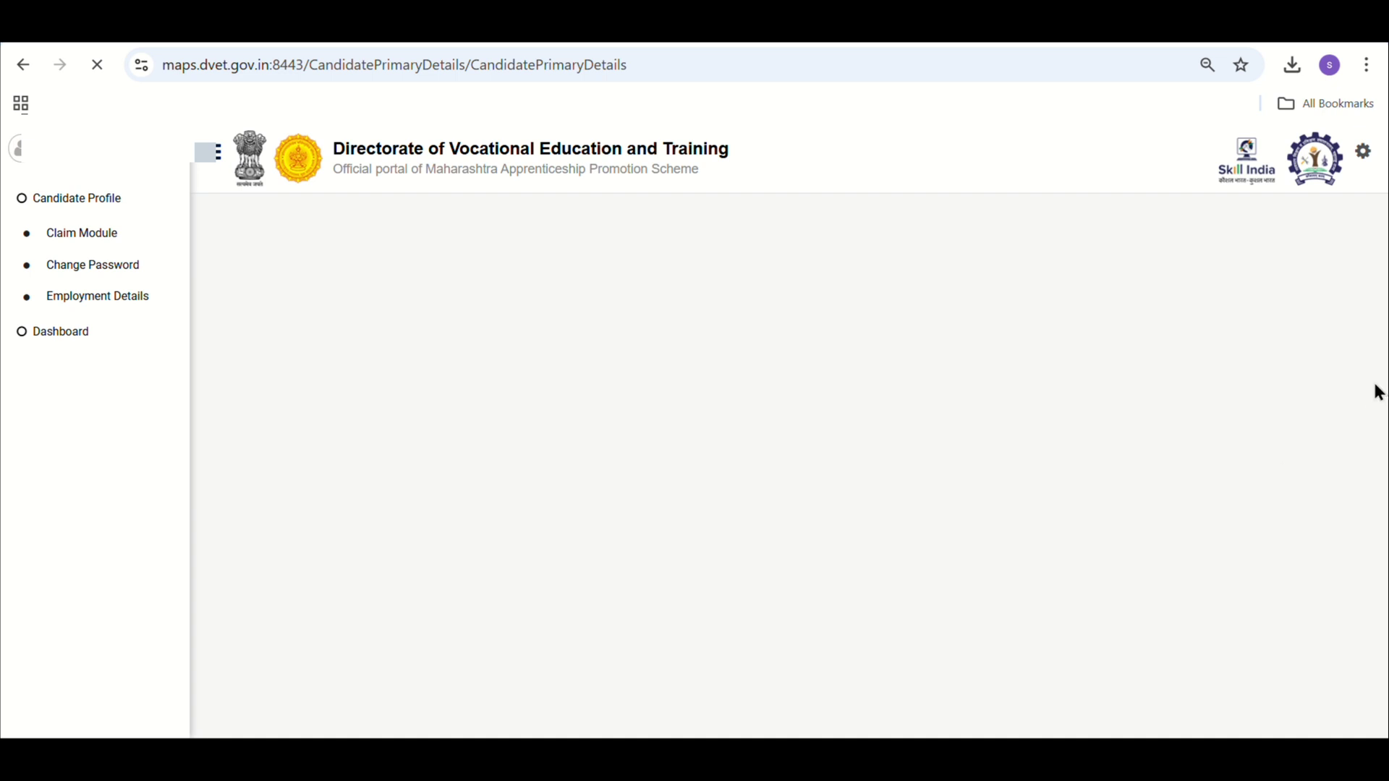
Review the August 2024 claim's details and Claim History, then go back to the dashboard
{"action": "left_click_drag", "start_coordinate": [1386, 287], "coordinate": [1386, 303]}
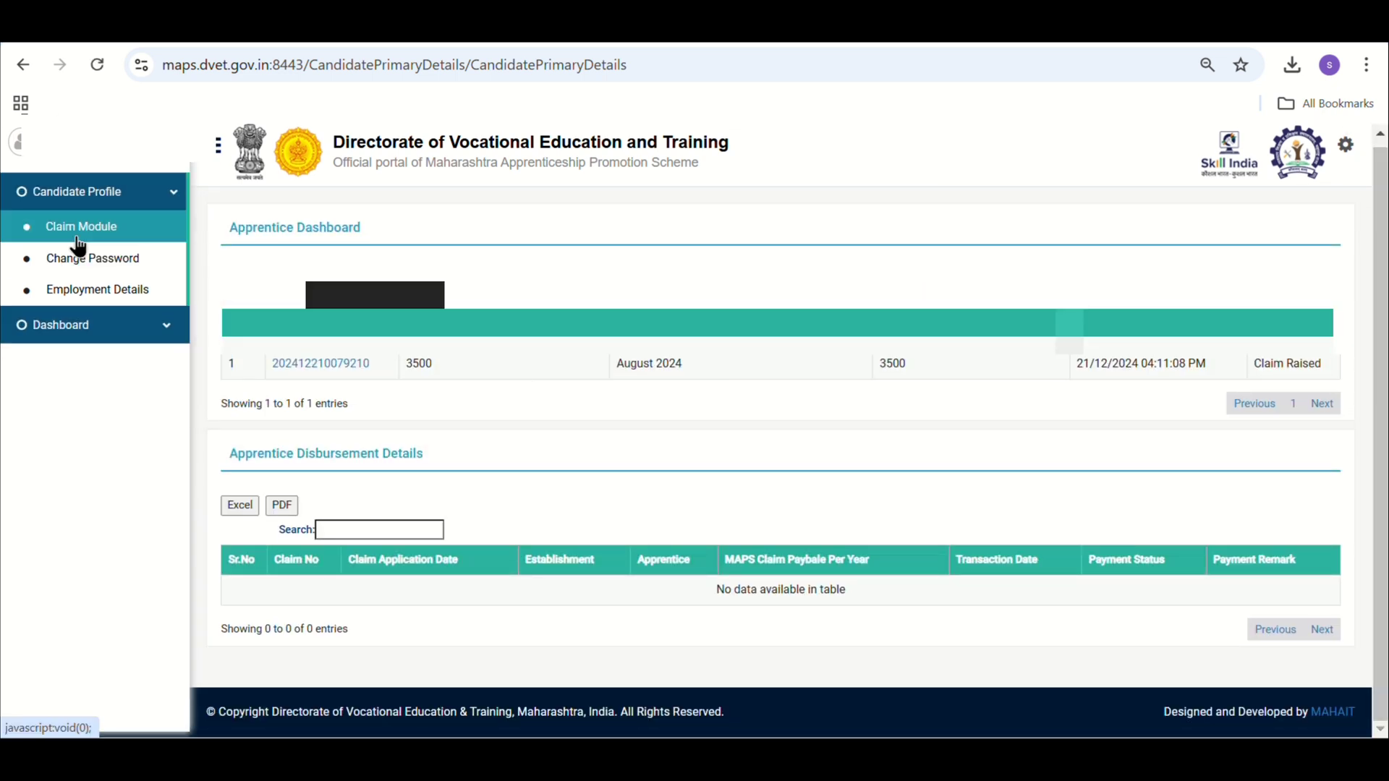
{"action": "left_click", "coordinate": [343, 370]}
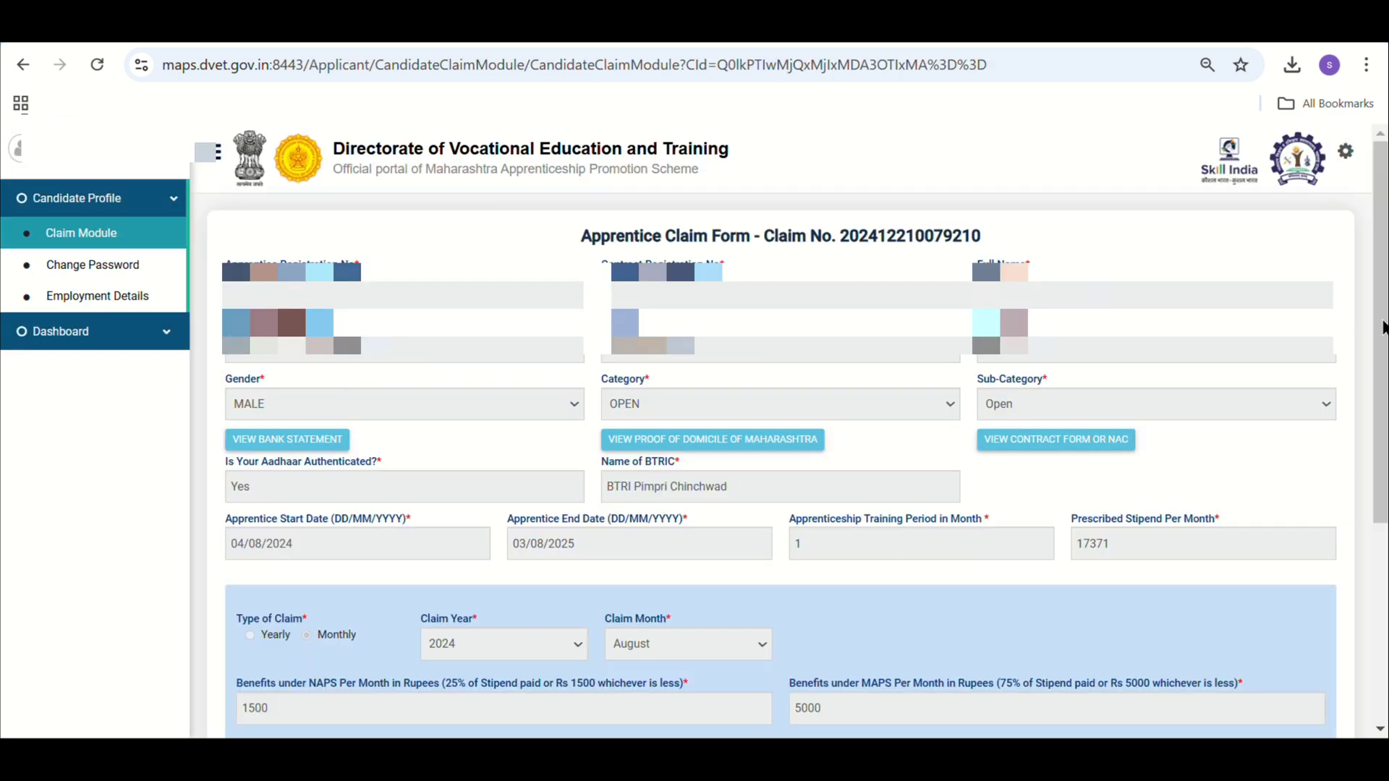
{"action": "scroll", "coordinate": [1383, 327], "scroll_direction": "down", "scroll_amount": 5}
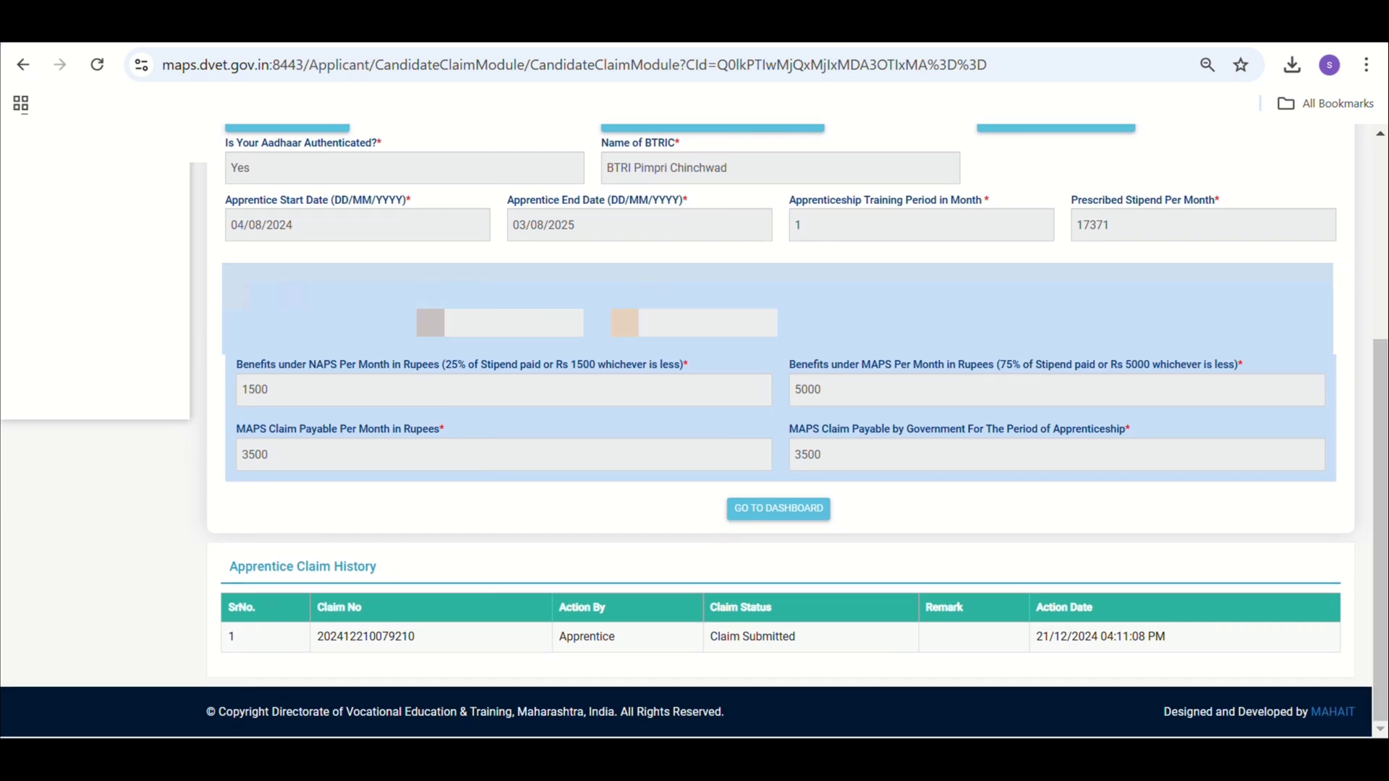
{"action": "left_click", "coordinate": [803, 515]}
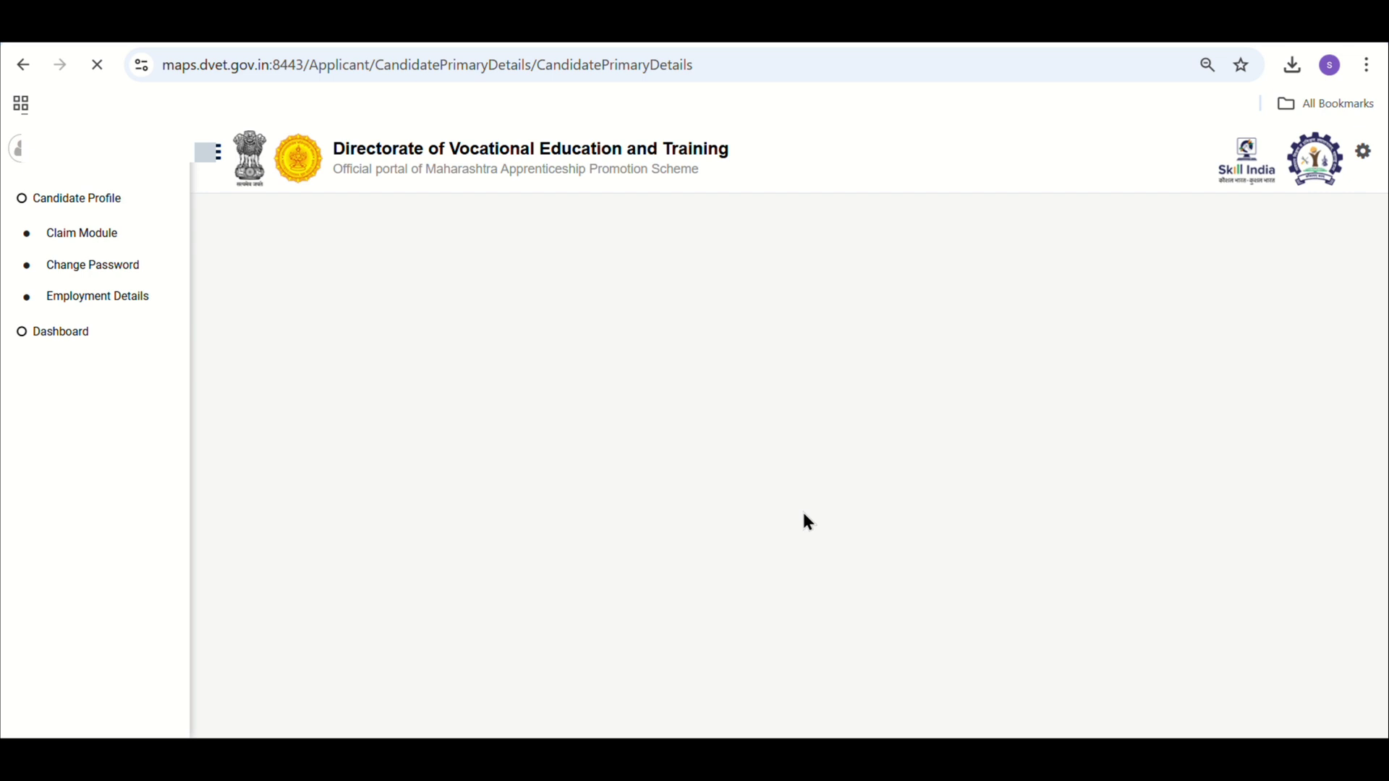
Start a new apprentice claim form and confirm the chosen file for upload
{"action": "left_click", "coordinate": [106, 243]}
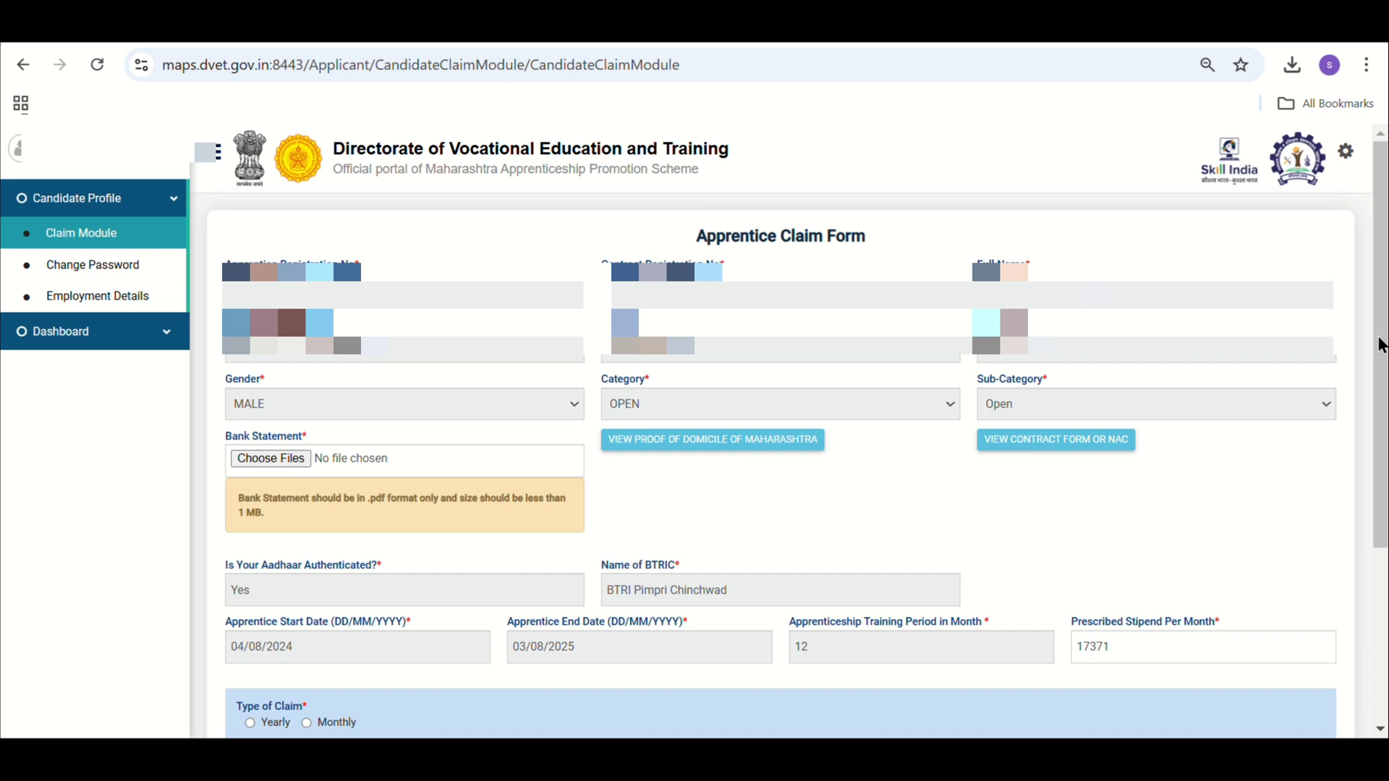
{"action": "left_click_drag", "start_coordinate": [1381, 346], "coordinate": [1380, 522]}
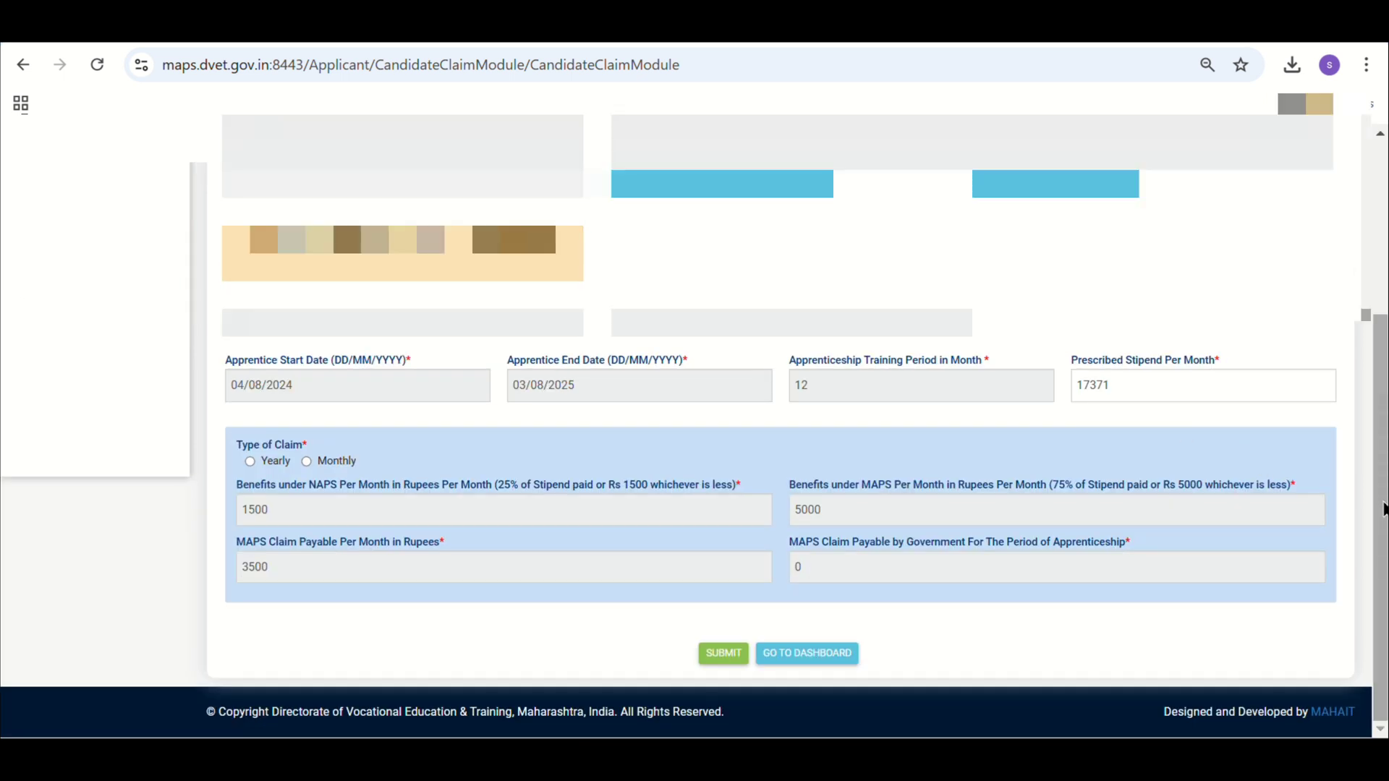
{"action": "left_click_drag", "start_coordinate": [1382, 510], "coordinate": [1366, 422]}
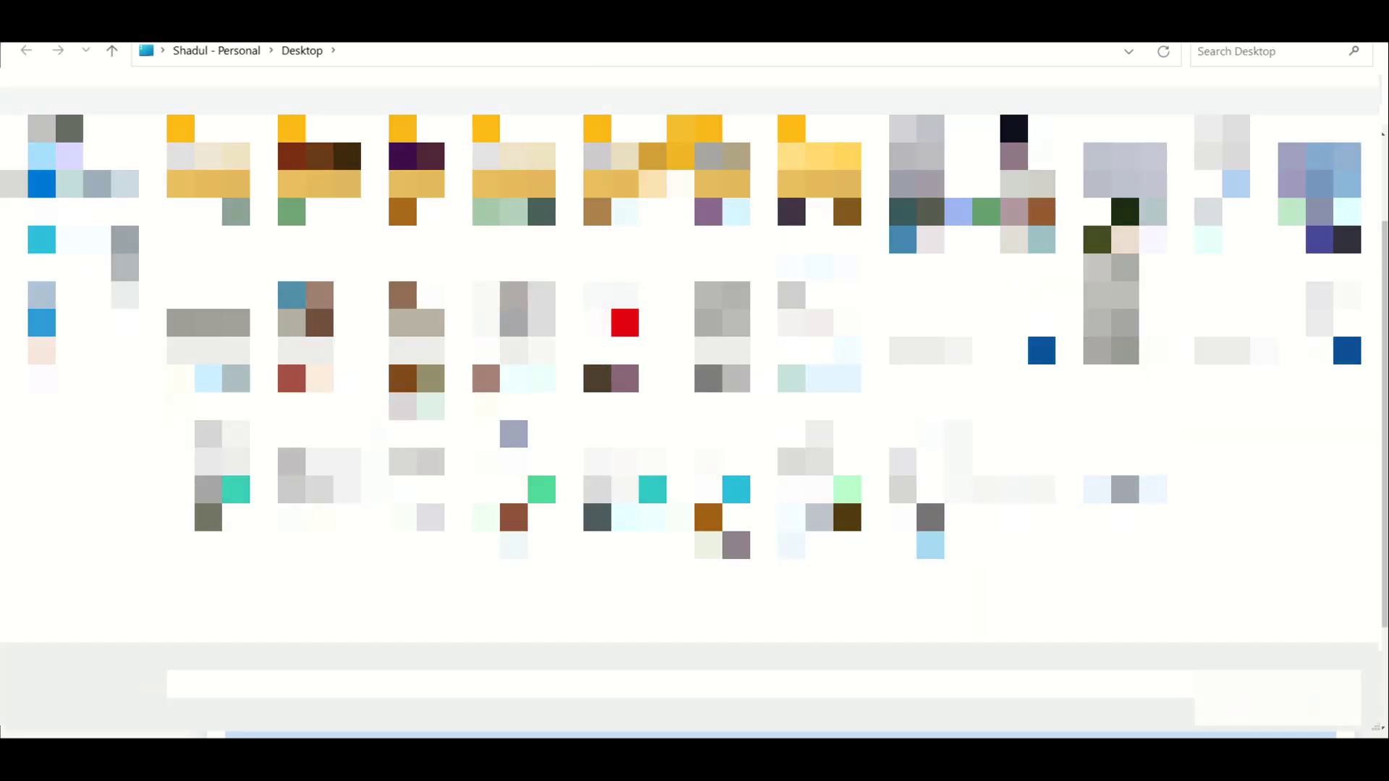
{"action": "left_click", "coordinate": [1262, 711]}
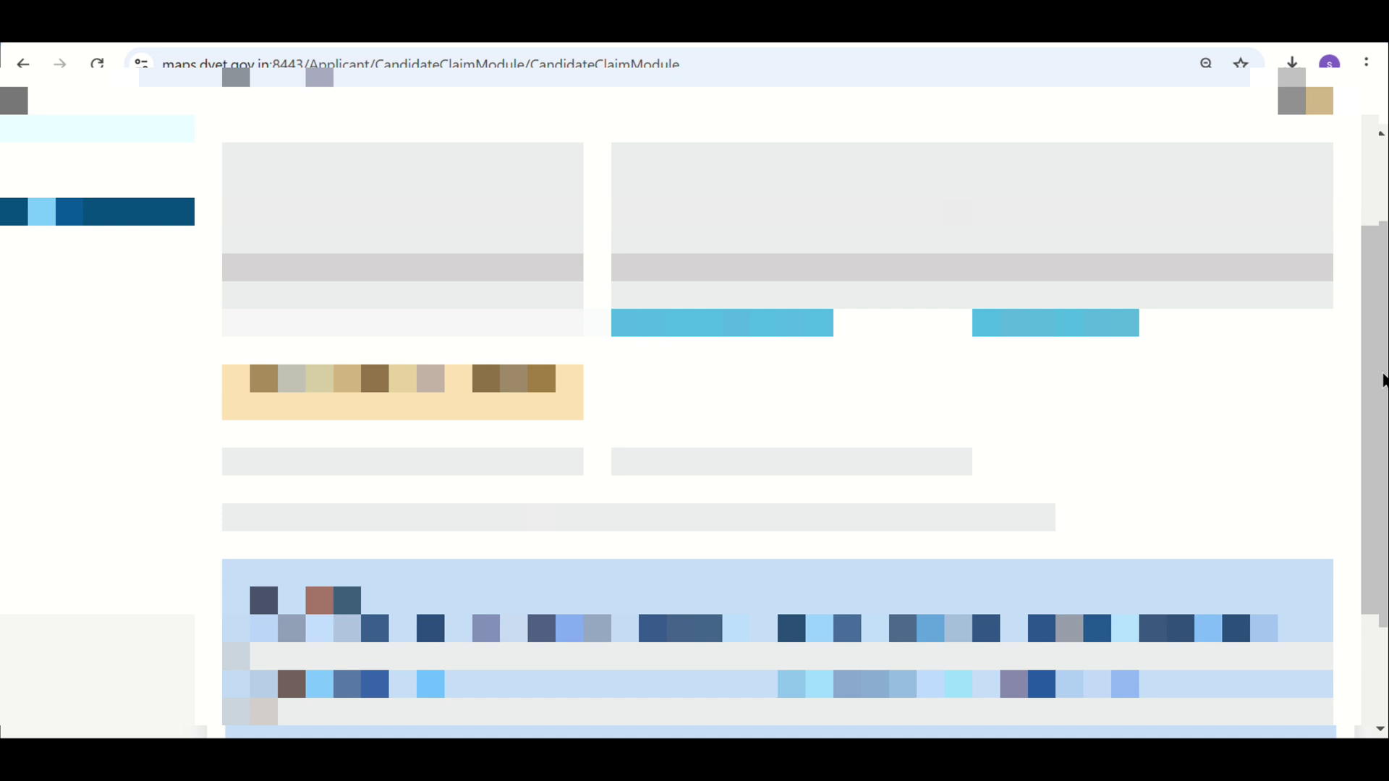
{"action": "left_click_drag", "start_coordinate": [1382, 375], "coordinate": [1381, 412]}
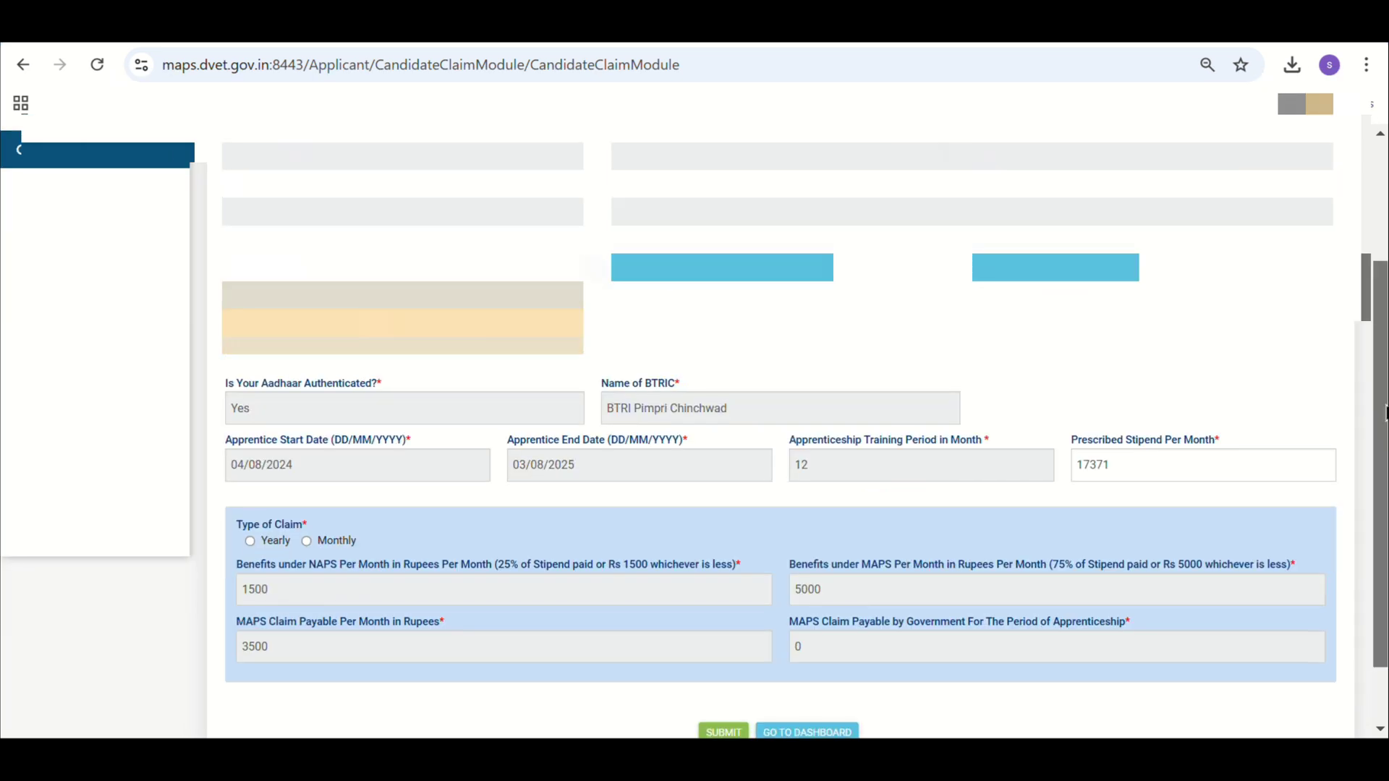
Set the claim type to Monthly with Claim Year 2024 and Claim Month September
{"action": "scroll", "coordinate": [1383, 389], "scroll_direction": "down", "scroll_amount": 2}
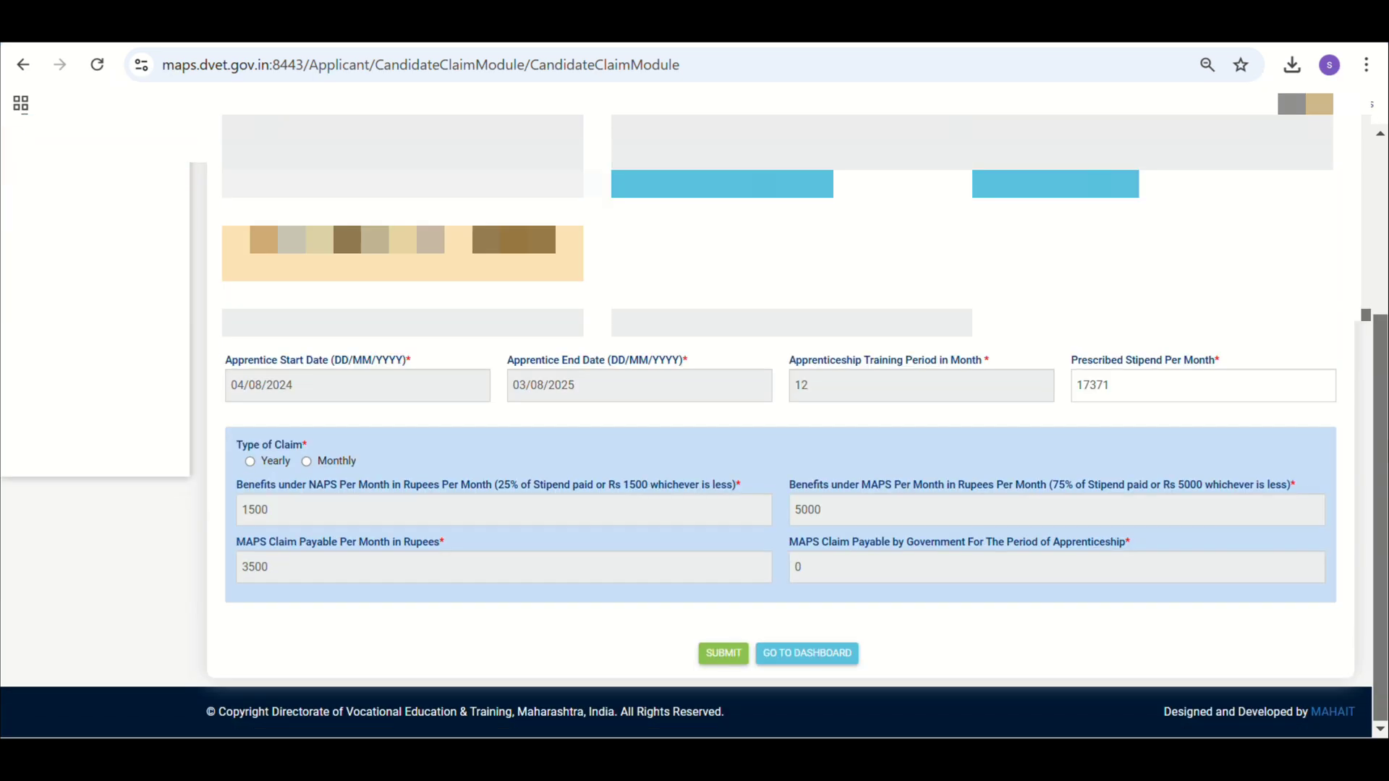
{"action": "left_click", "coordinate": [305, 463]}
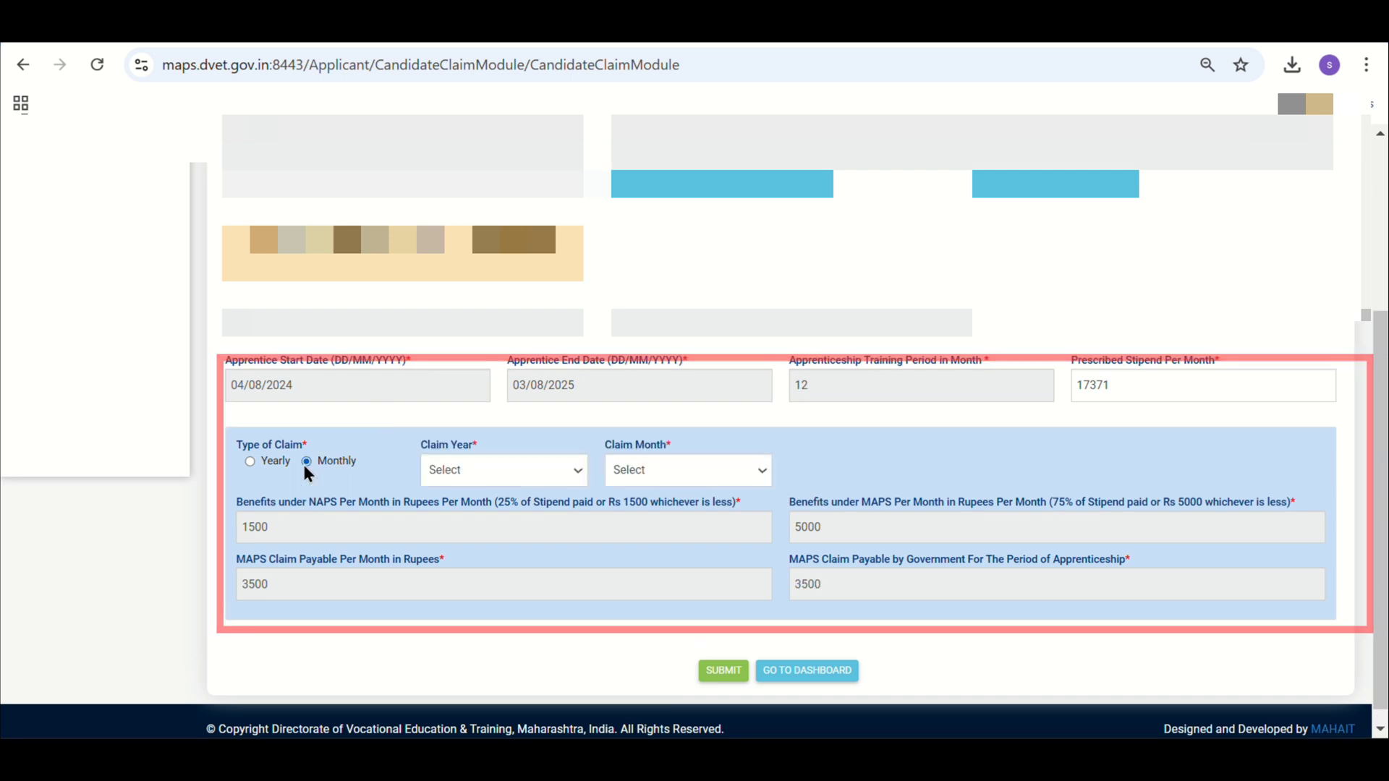
{"action": "left_click", "coordinate": [491, 476]}
{"action": "left_click", "coordinate": [459, 525]}
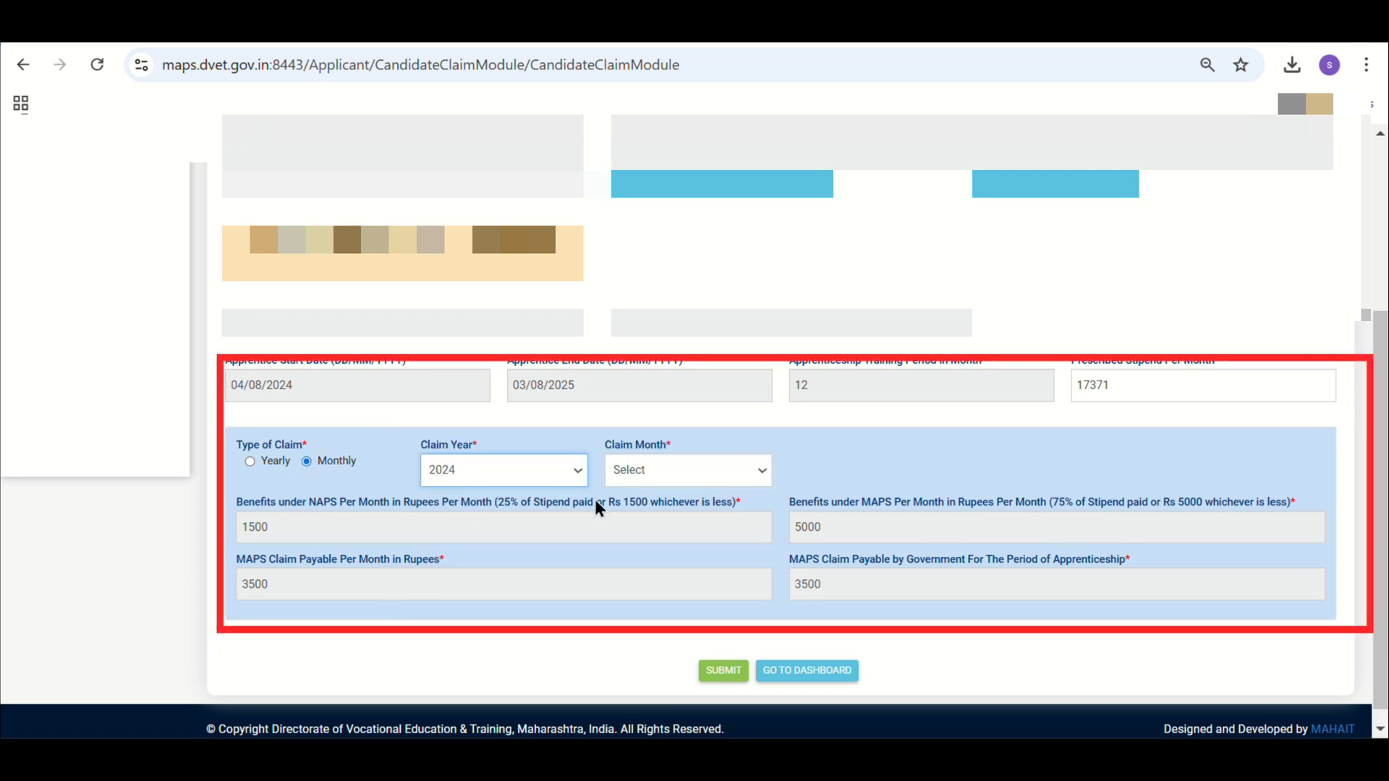
{"action": "left_click", "coordinate": [661, 468]}
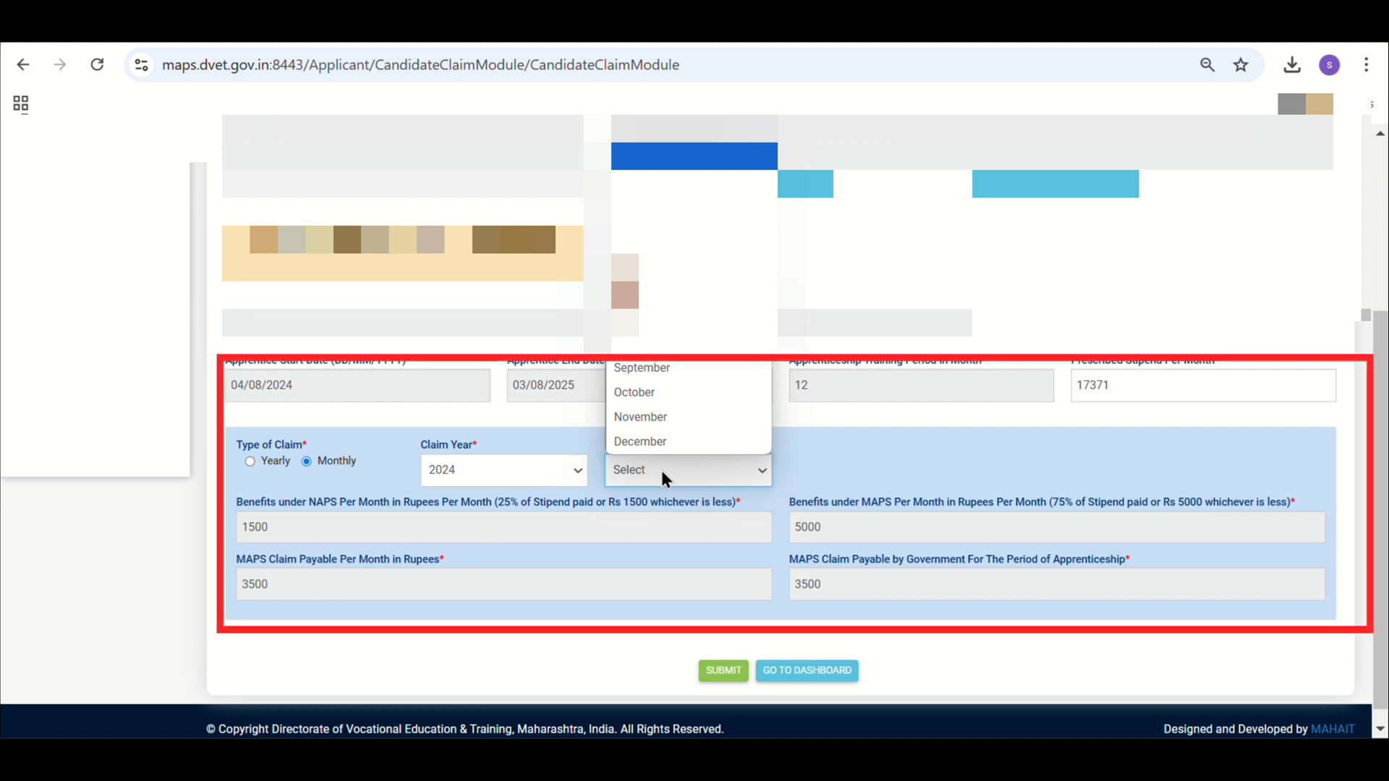
{"action": "left_click", "coordinate": [660, 367]}
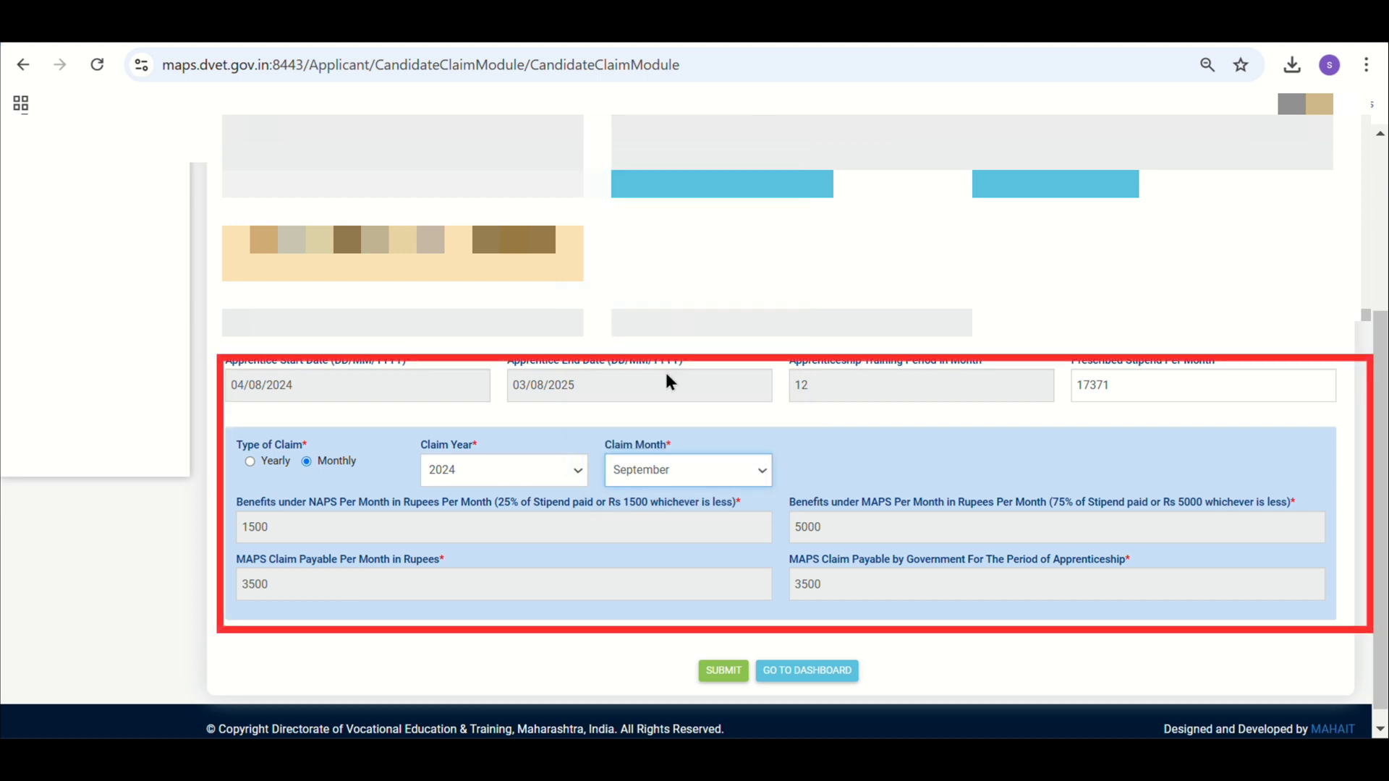
Submit the September 2024 claim and acknowledge the Success message
{"action": "left_click", "coordinate": [716, 673]}
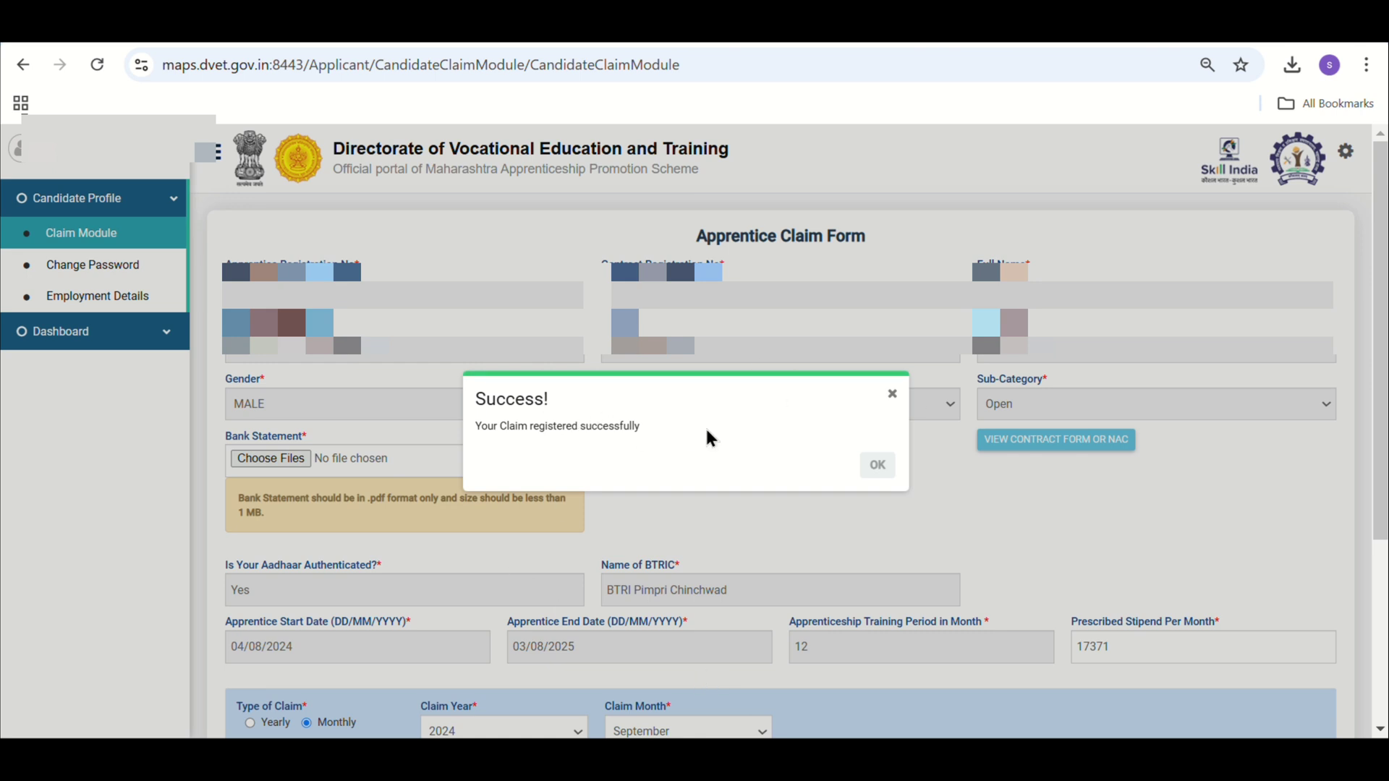
{"action": "left_click", "coordinate": [878, 467]}
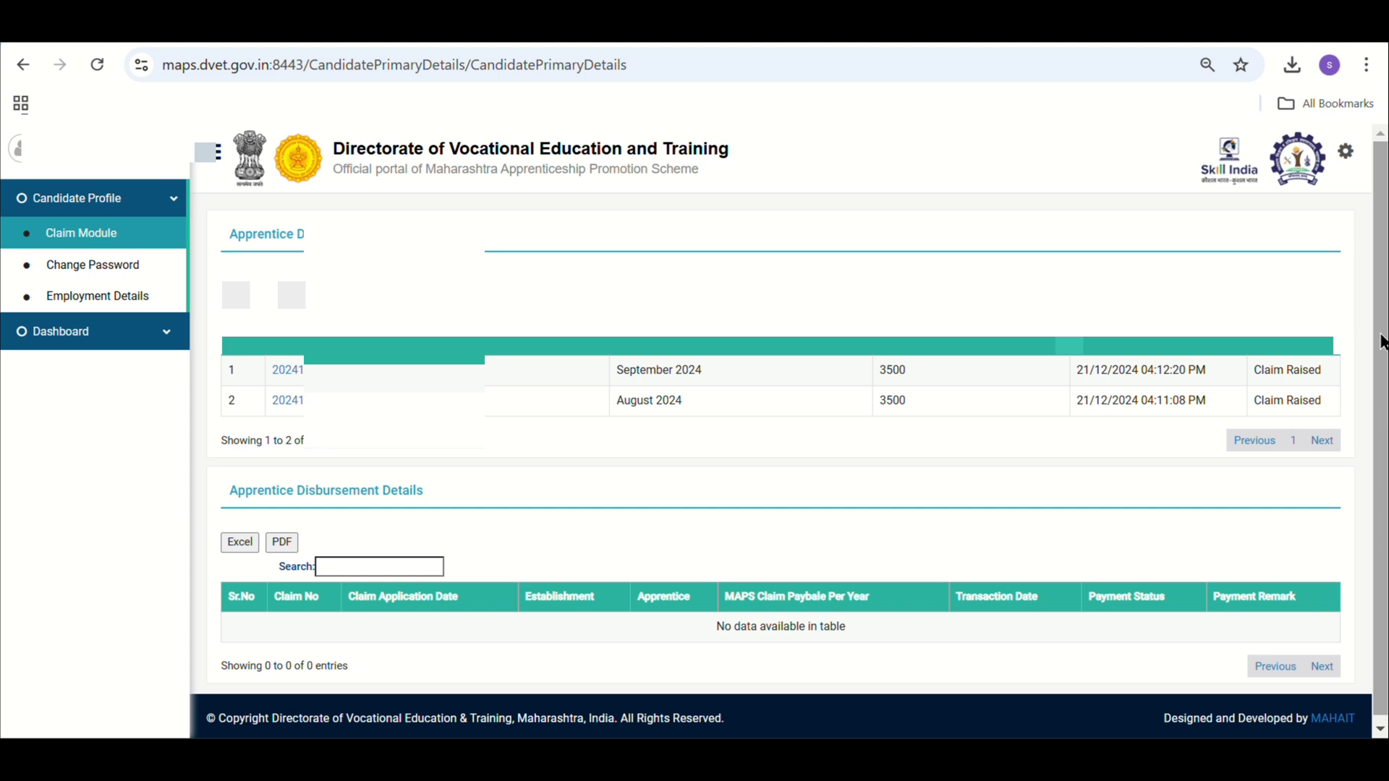
{"action": "scroll", "coordinate": [1381, 342], "scroll_direction": "down", "scroll_amount": 1}
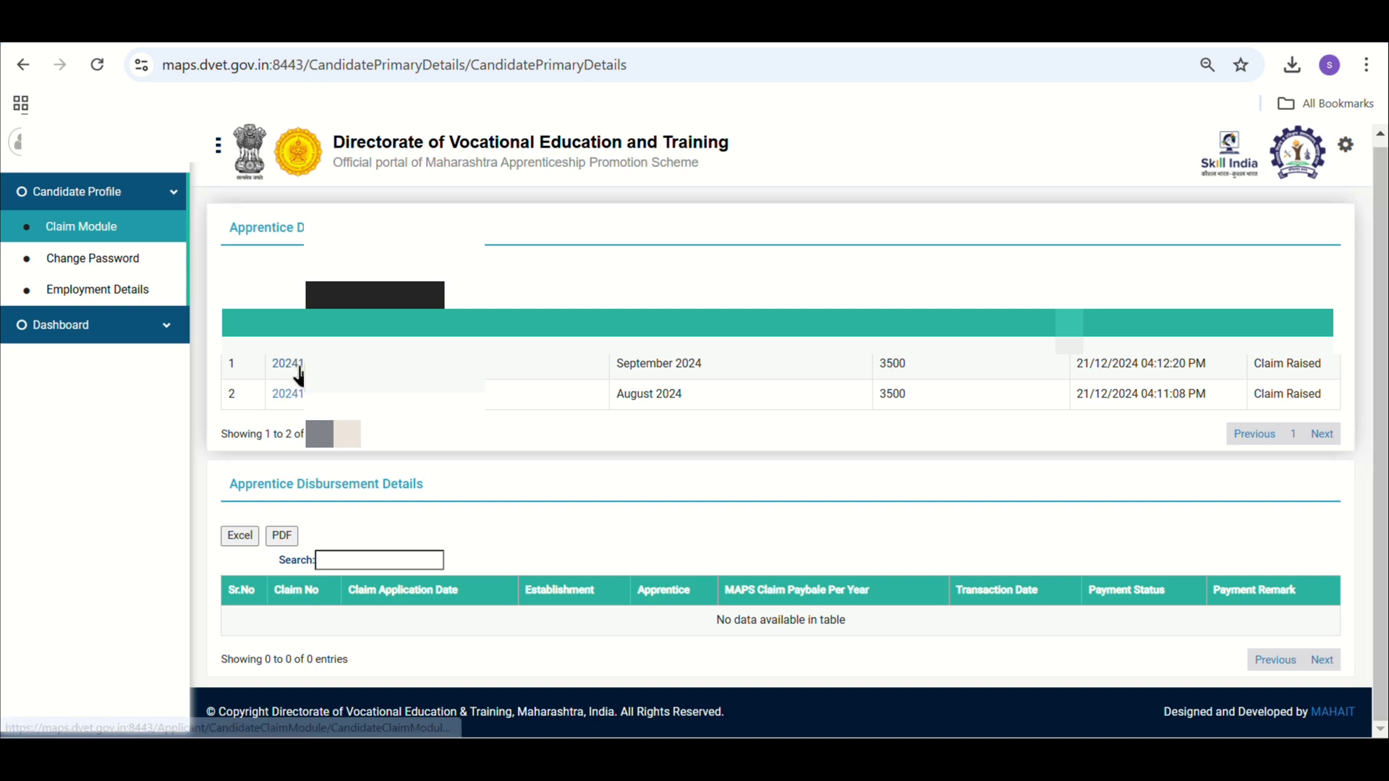
Open the September 2024 claim from the dashboard and scroll to its Claim Submitted history entry
{"action": "left_click", "coordinate": [288, 364]}
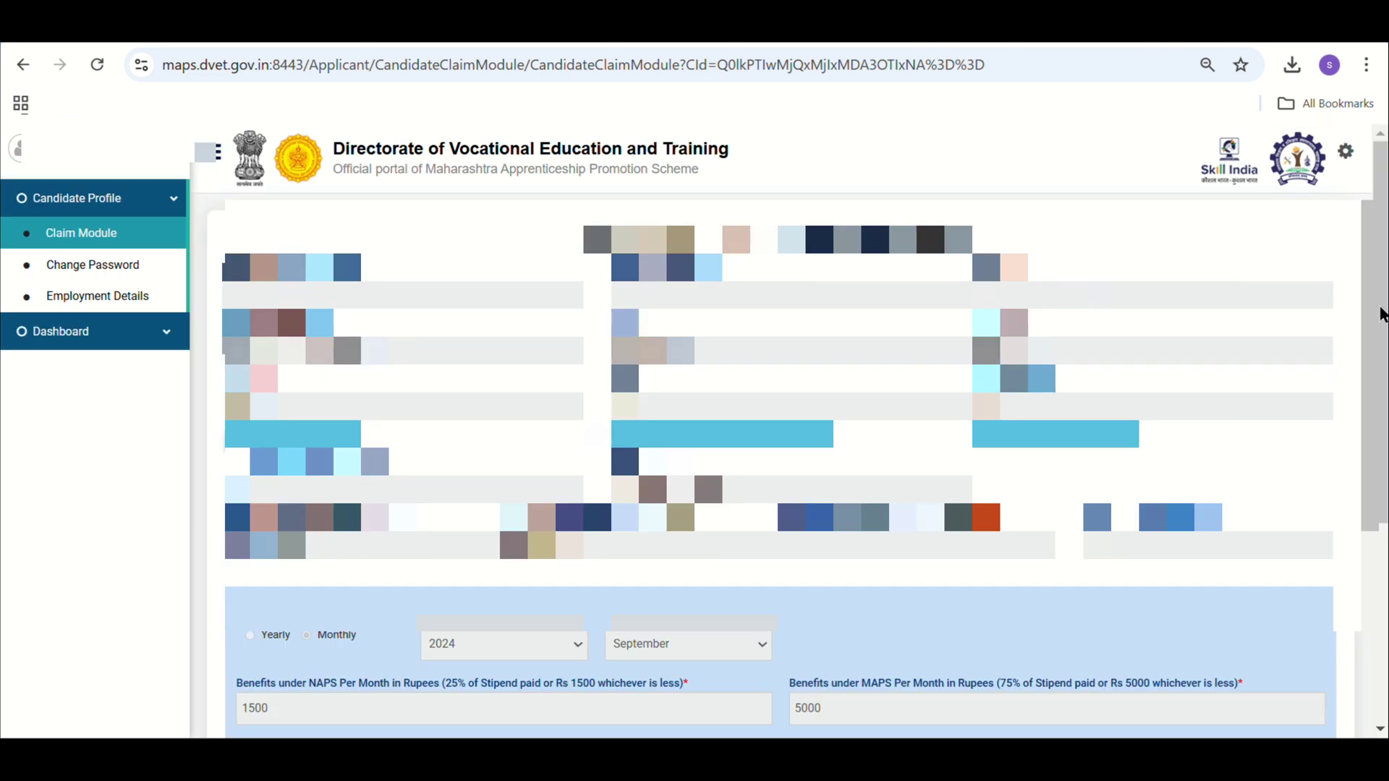
{"action": "scroll", "coordinate": [1382, 316], "scroll_direction": "down", "scroll_amount": 5}
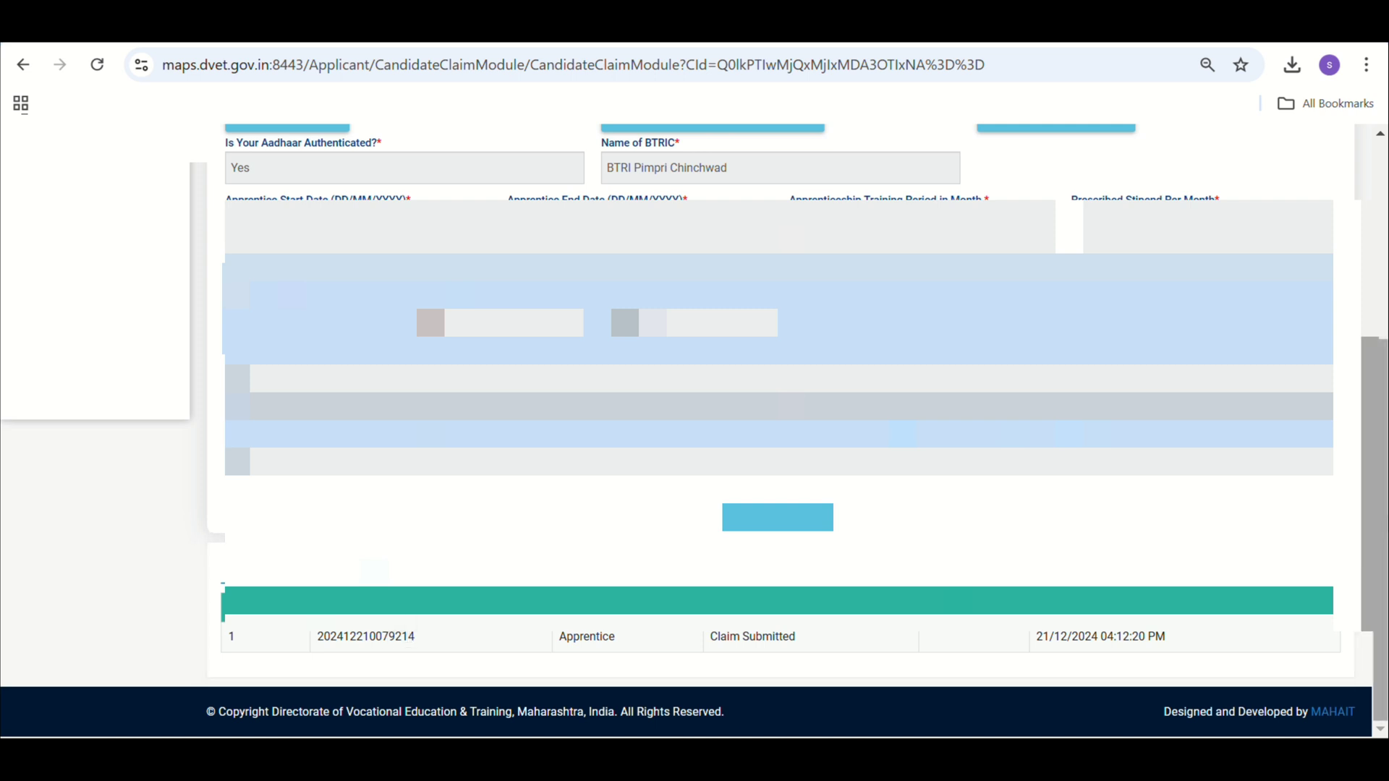
{"action": "scroll", "coordinate": [1383, 294], "scroll_direction": "up", "scroll_amount": 5}
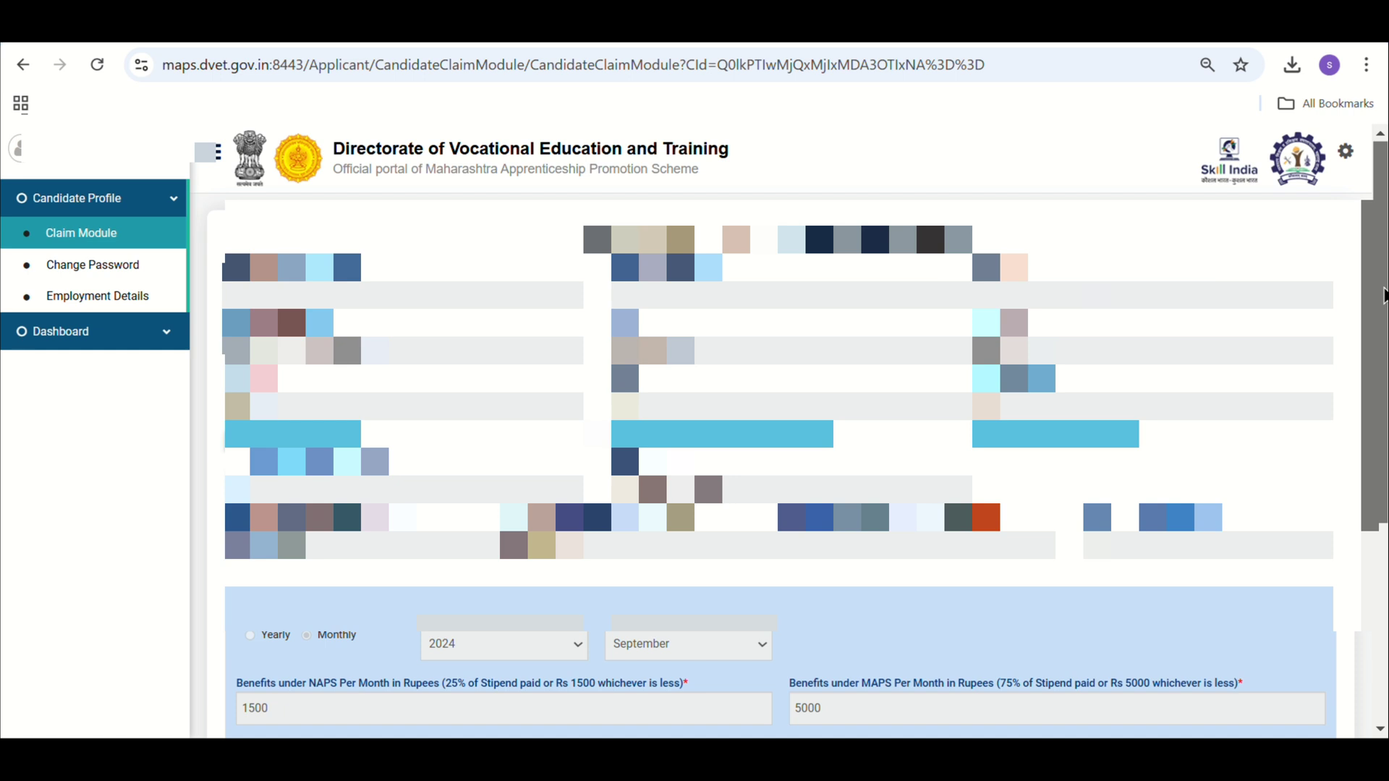
{"action": "scroll", "coordinate": [1383, 294], "scroll_direction": "down", "scroll_amount": 5}
{"action": "scroll", "coordinate": [1379, 270], "scroll_direction": "up", "scroll_amount": 5}
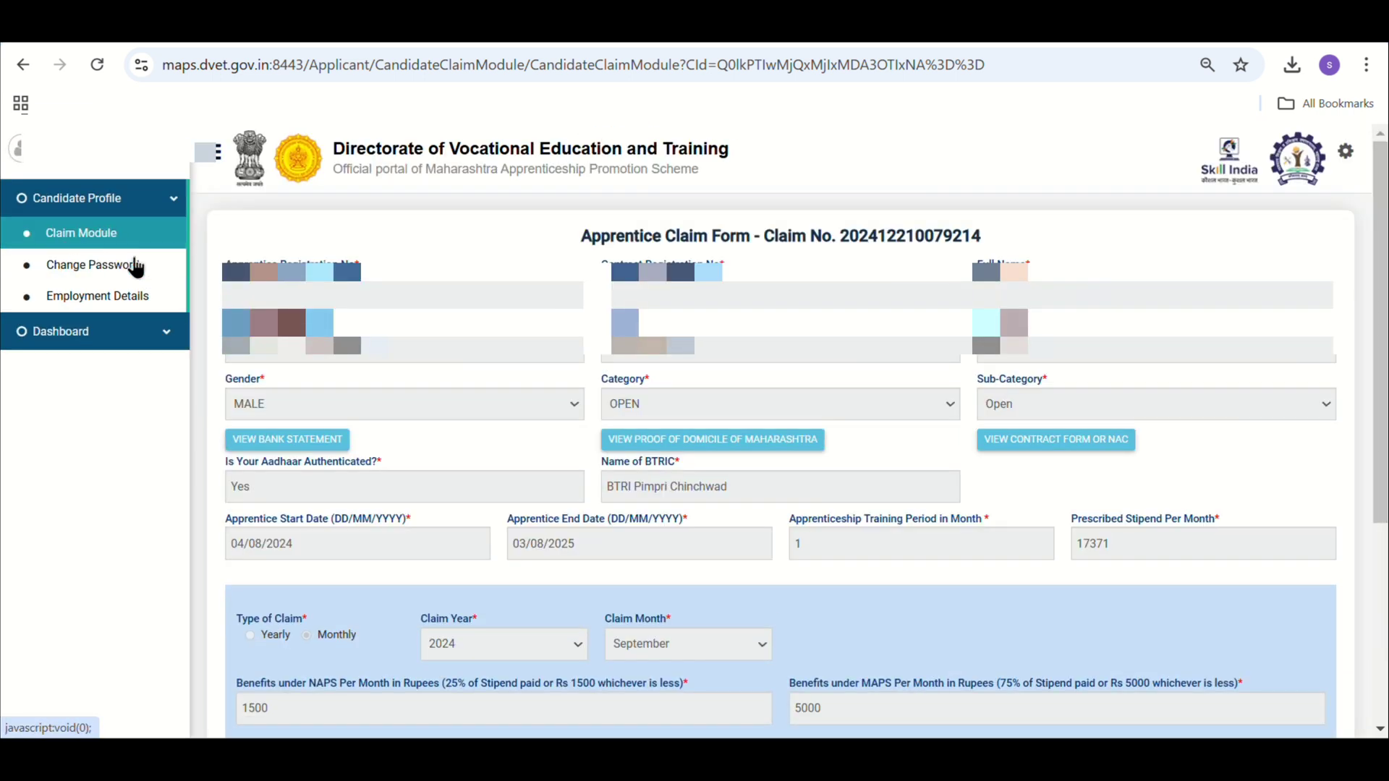
{"action": "left_click", "coordinate": [76, 337]}
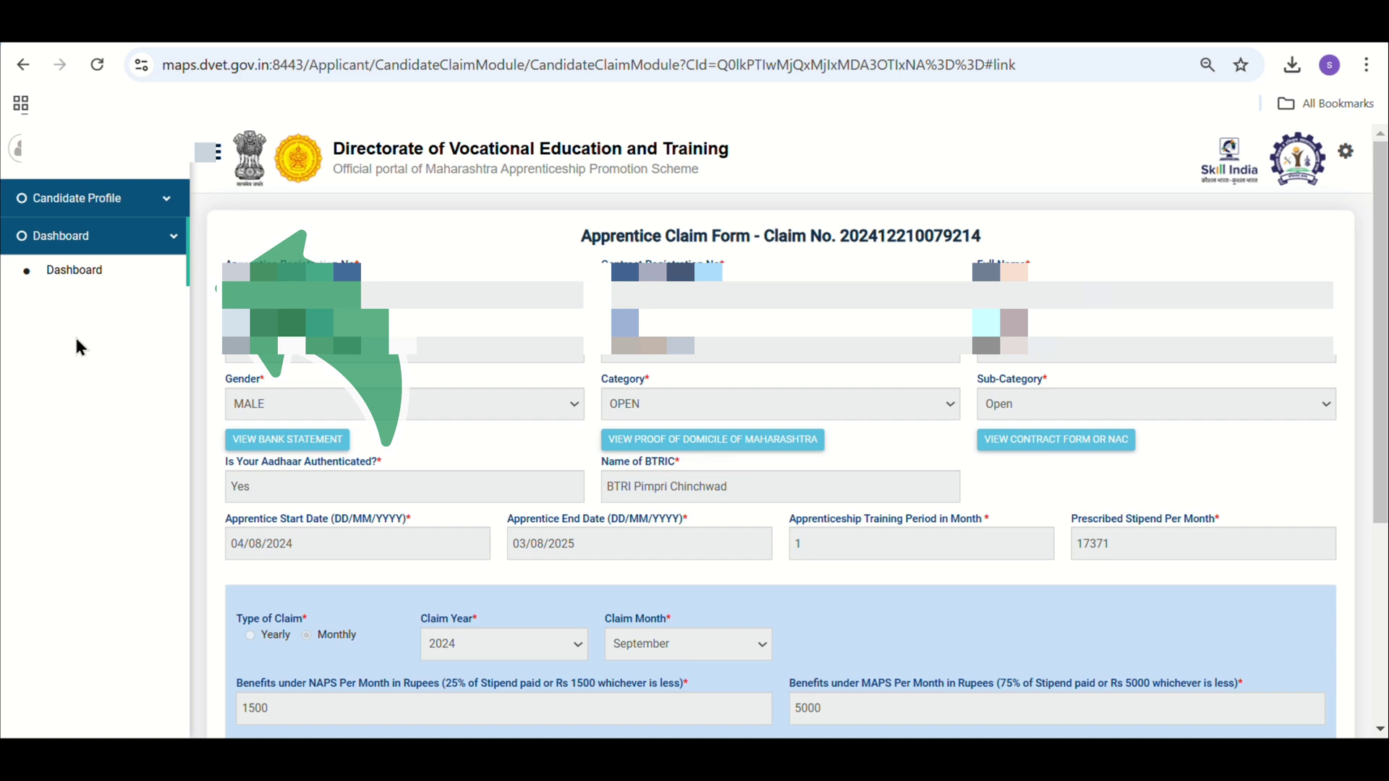
{"action": "left_click", "coordinate": [87, 271]}
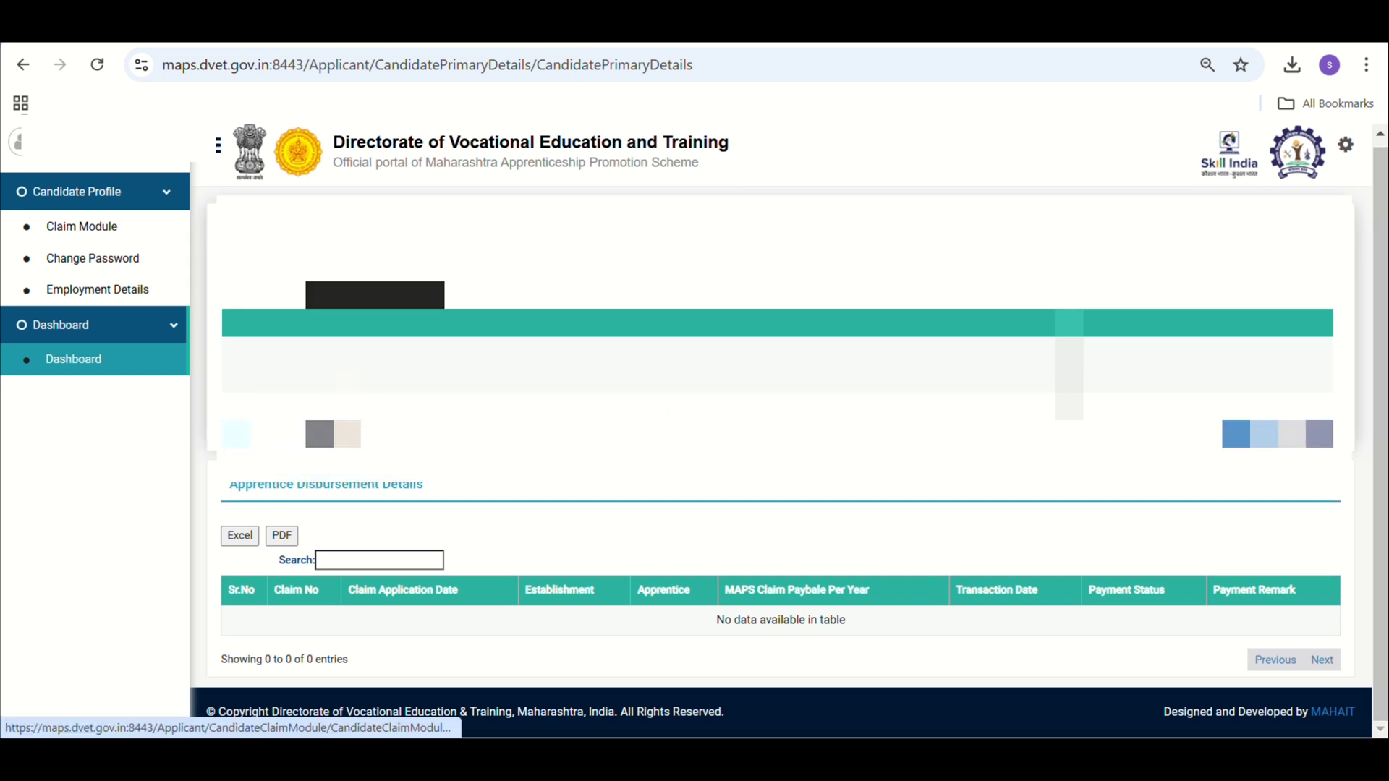
{"action": "left_click", "coordinate": [361, 379]}
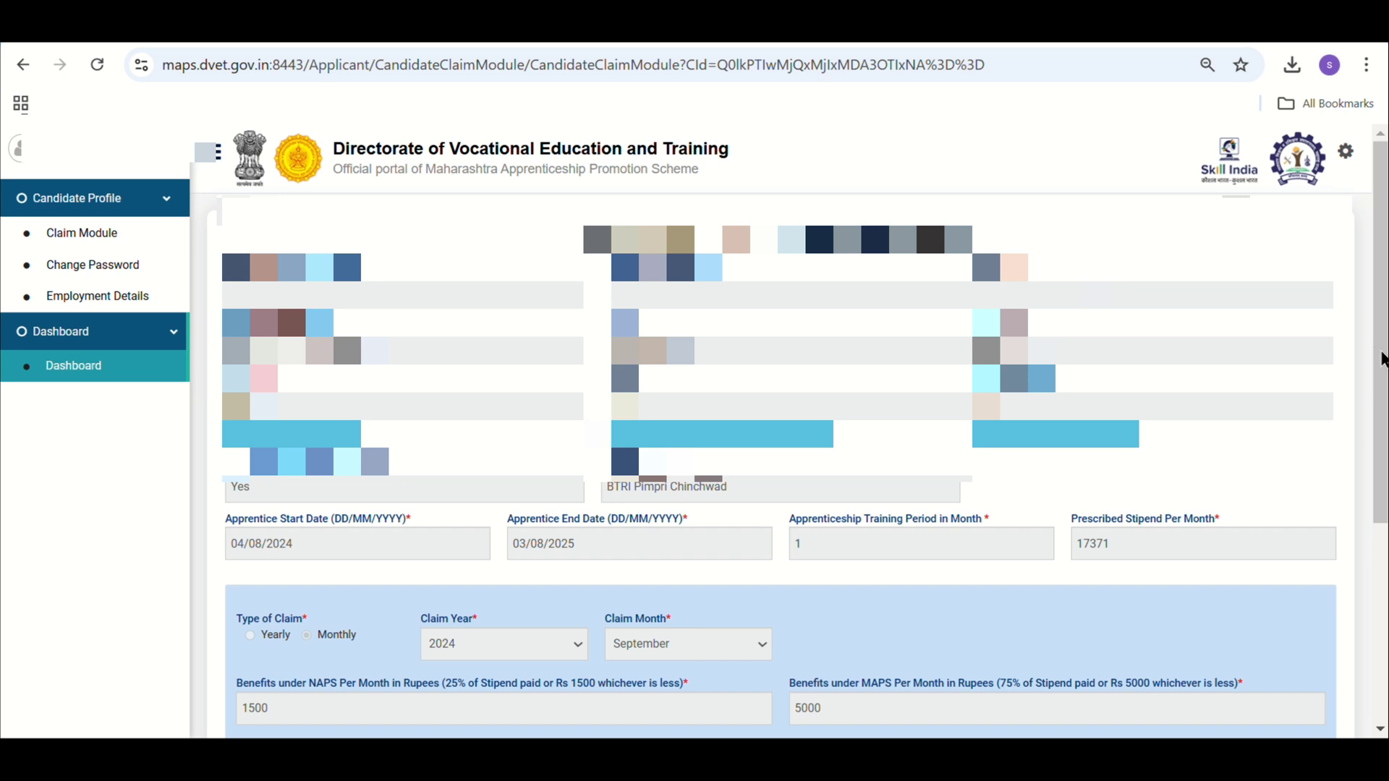
{"action": "scroll", "coordinate": [1378, 358], "scroll_direction": "down", "scroll_amount": 5}
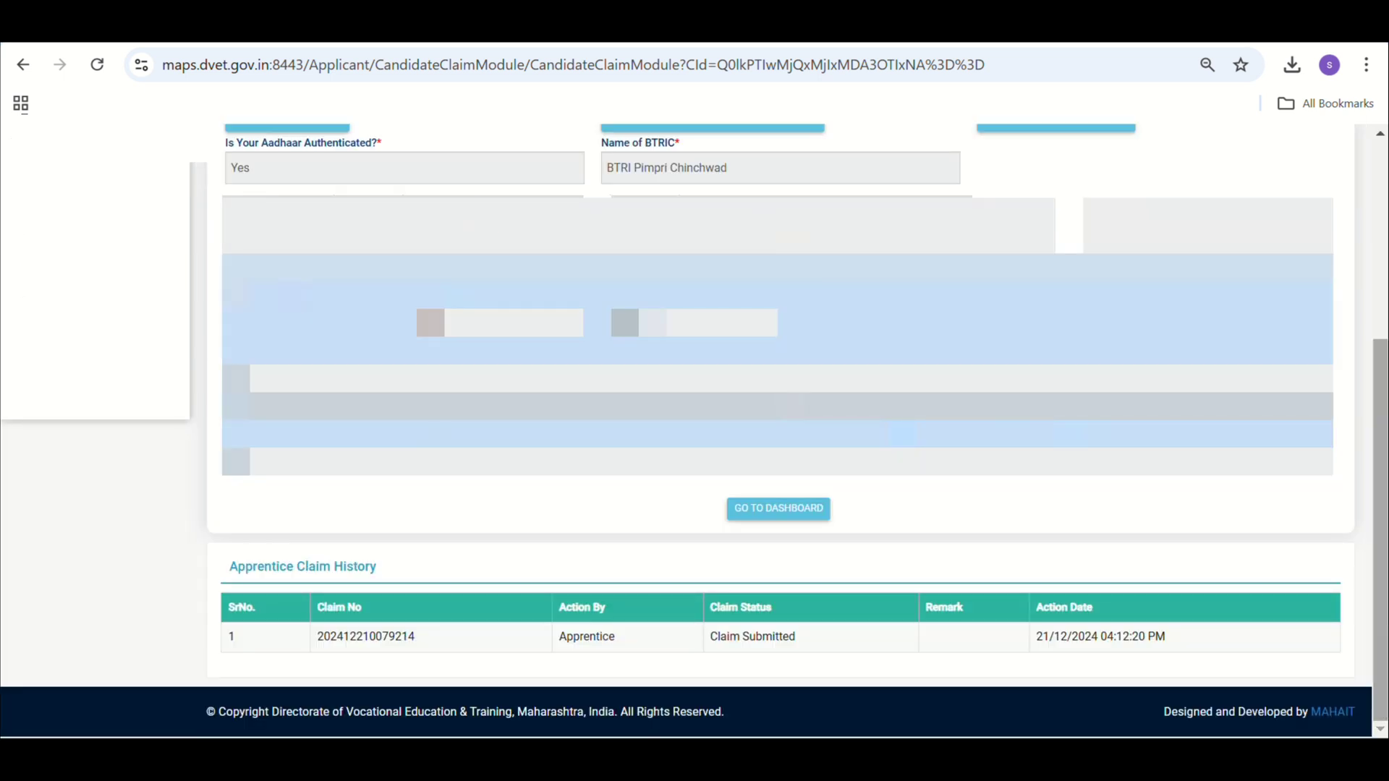
Print the September claim page with Save as PDF and save it under a new file name
{"action": "key", "text": "ctrl+p"}
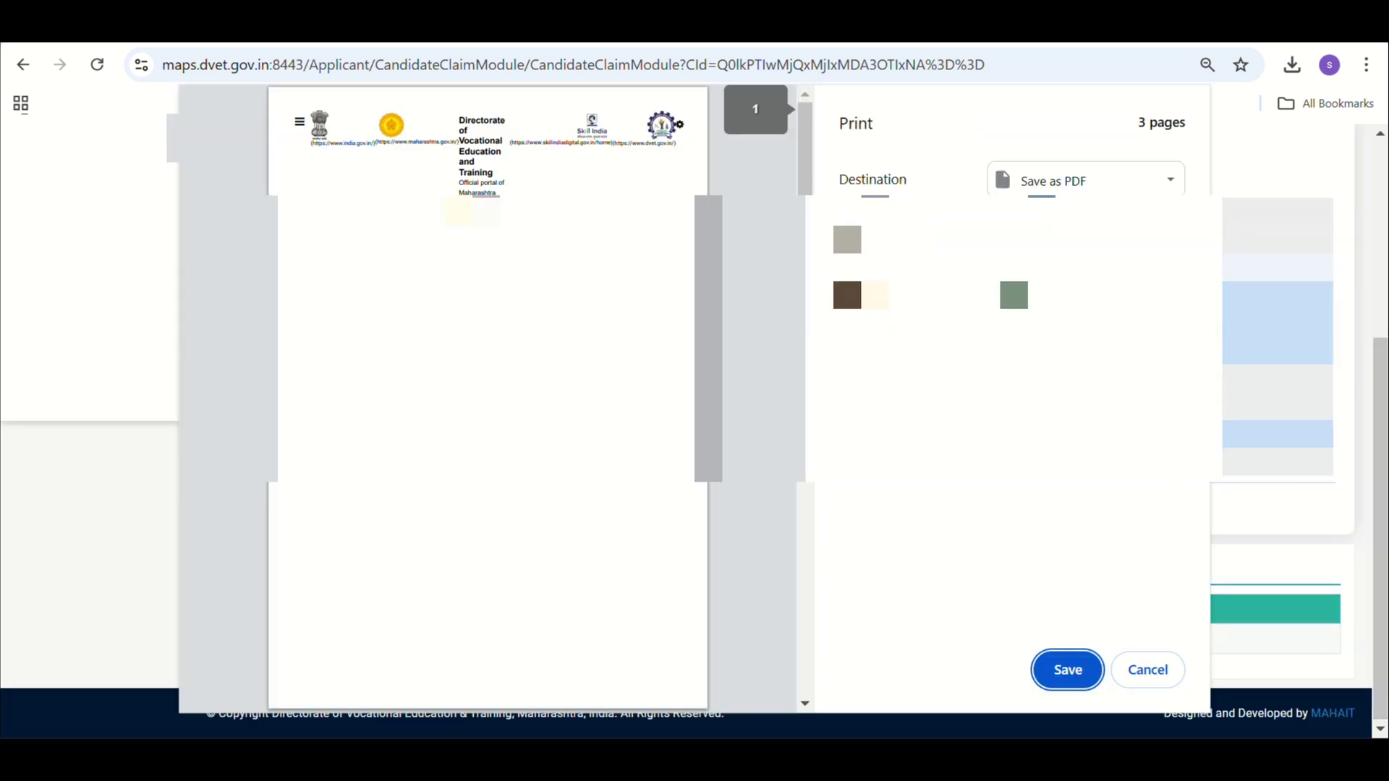
{"action": "left_click_drag", "start_coordinate": [806, 251], "coordinate": [858, 629]}
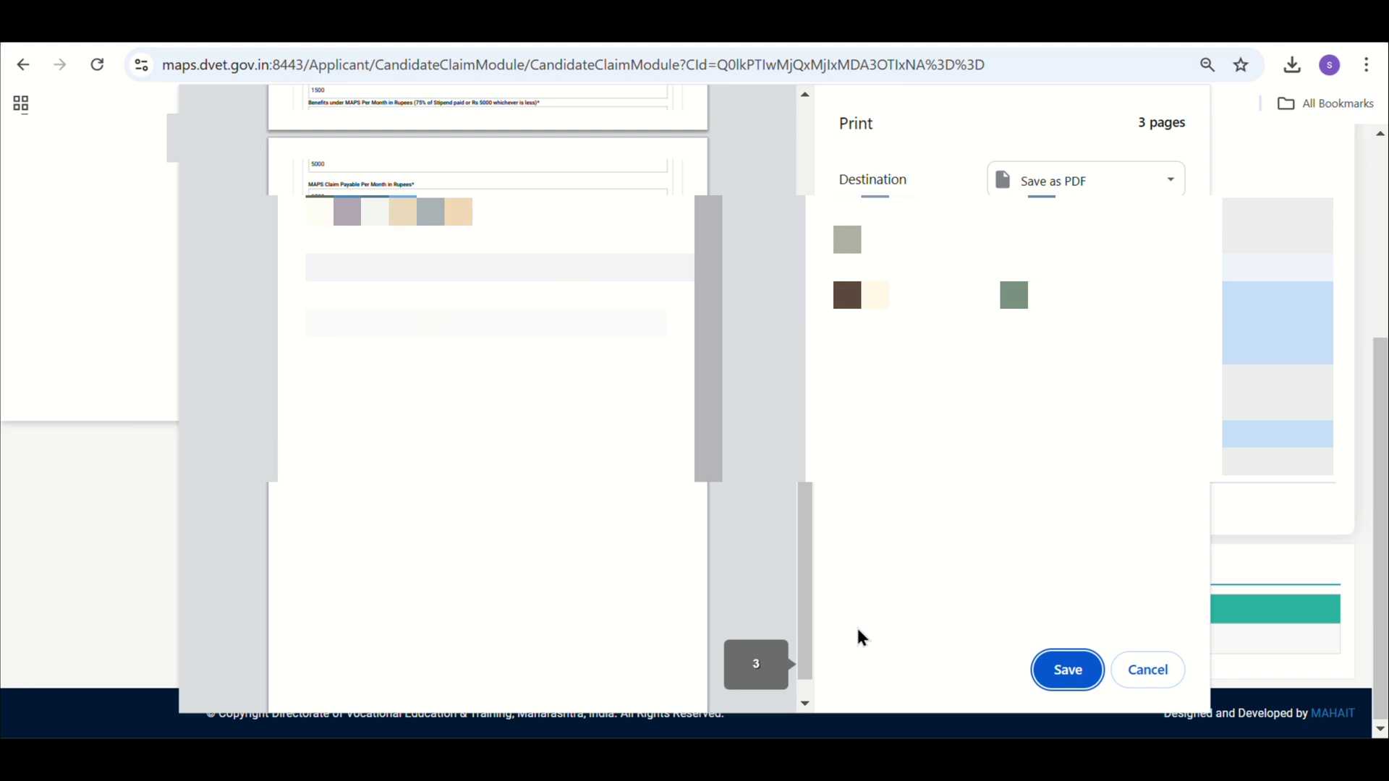
{"action": "left_click", "coordinate": [1076, 682]}
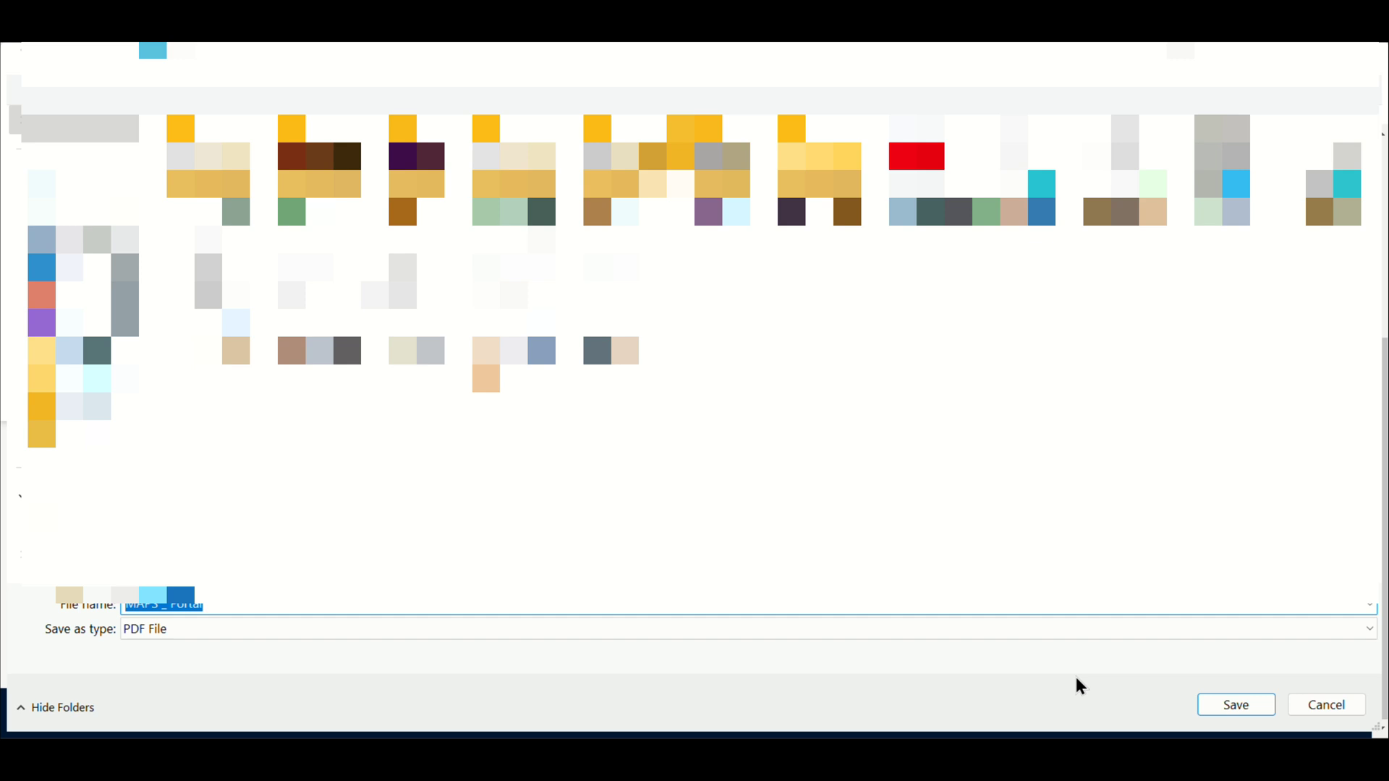
{"action": "type", "text": "manuj"}
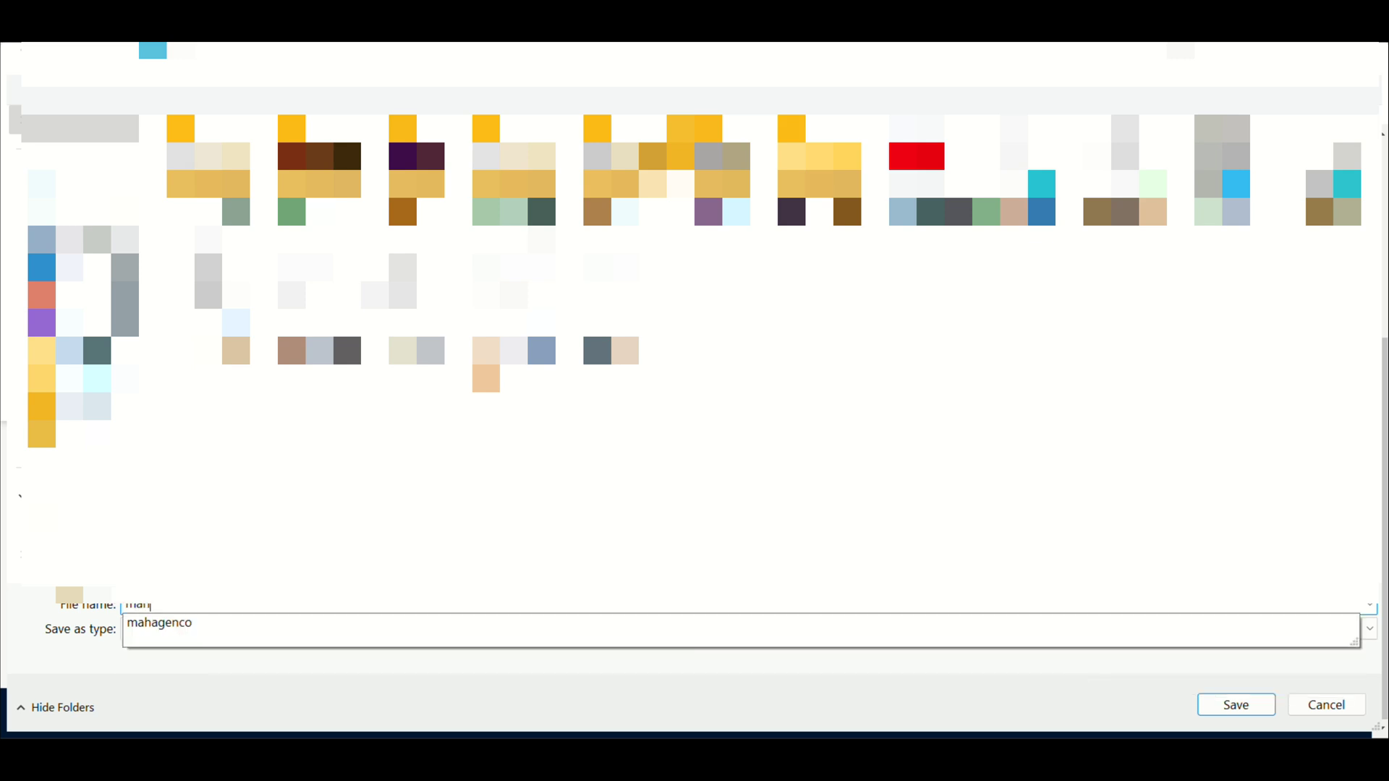
{"action": "key", "text": "BackSpace"}
{"action": "key", "text": "BackSpace"}
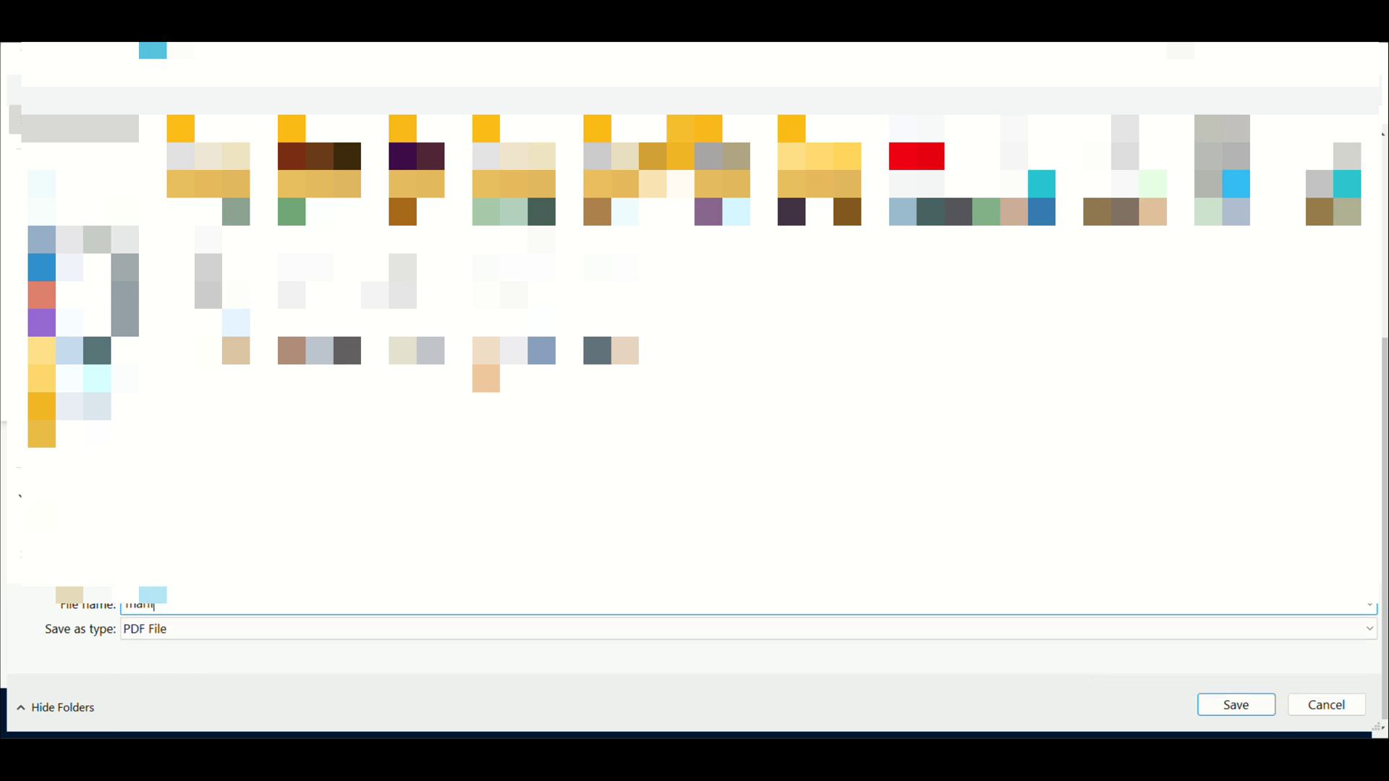
{"action": "key", "text": "BackSpace"}
{"action": "key", "text": "BackSpace"}
{"action": "key", "text": "BackSpace"}
{"action": "type", "text": "shaikh 1"}
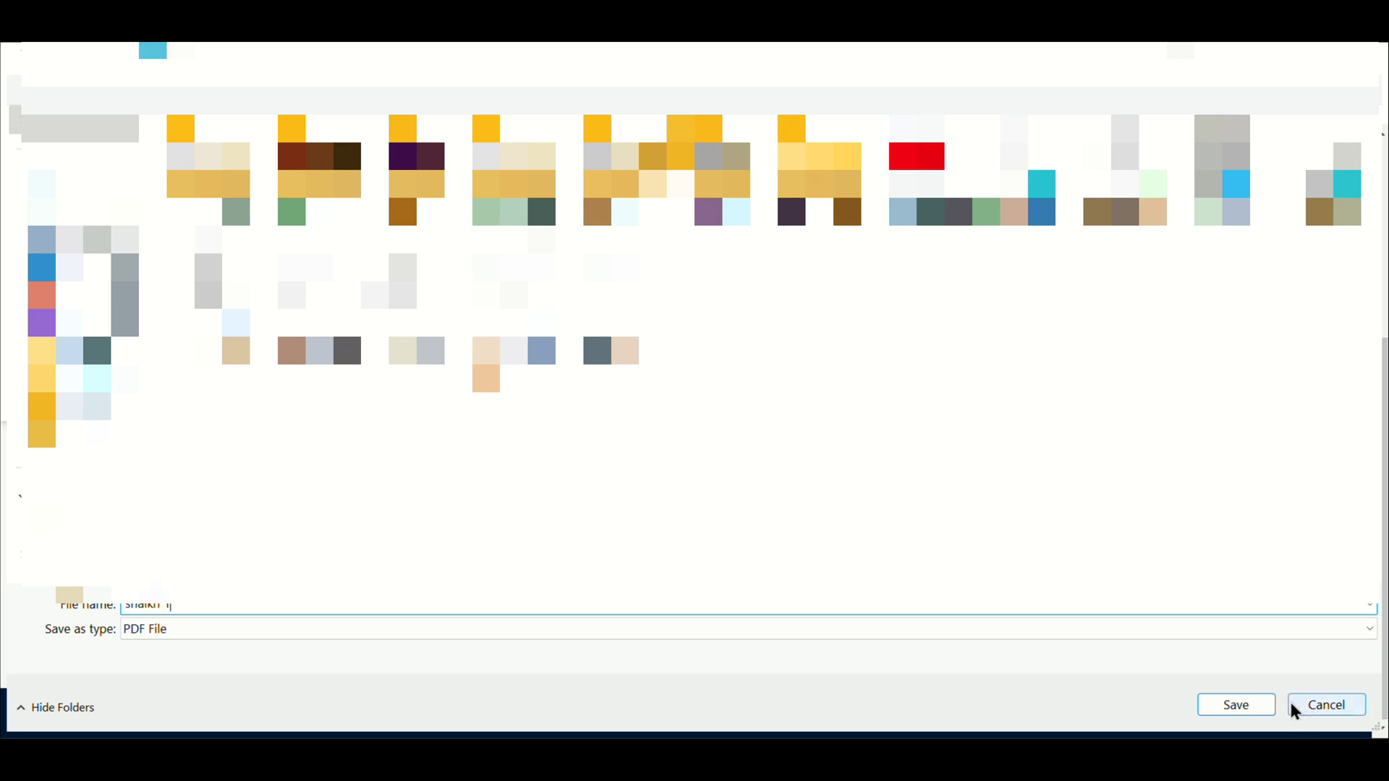
{"action": "left_click", "coordinate": [1237, 705]}
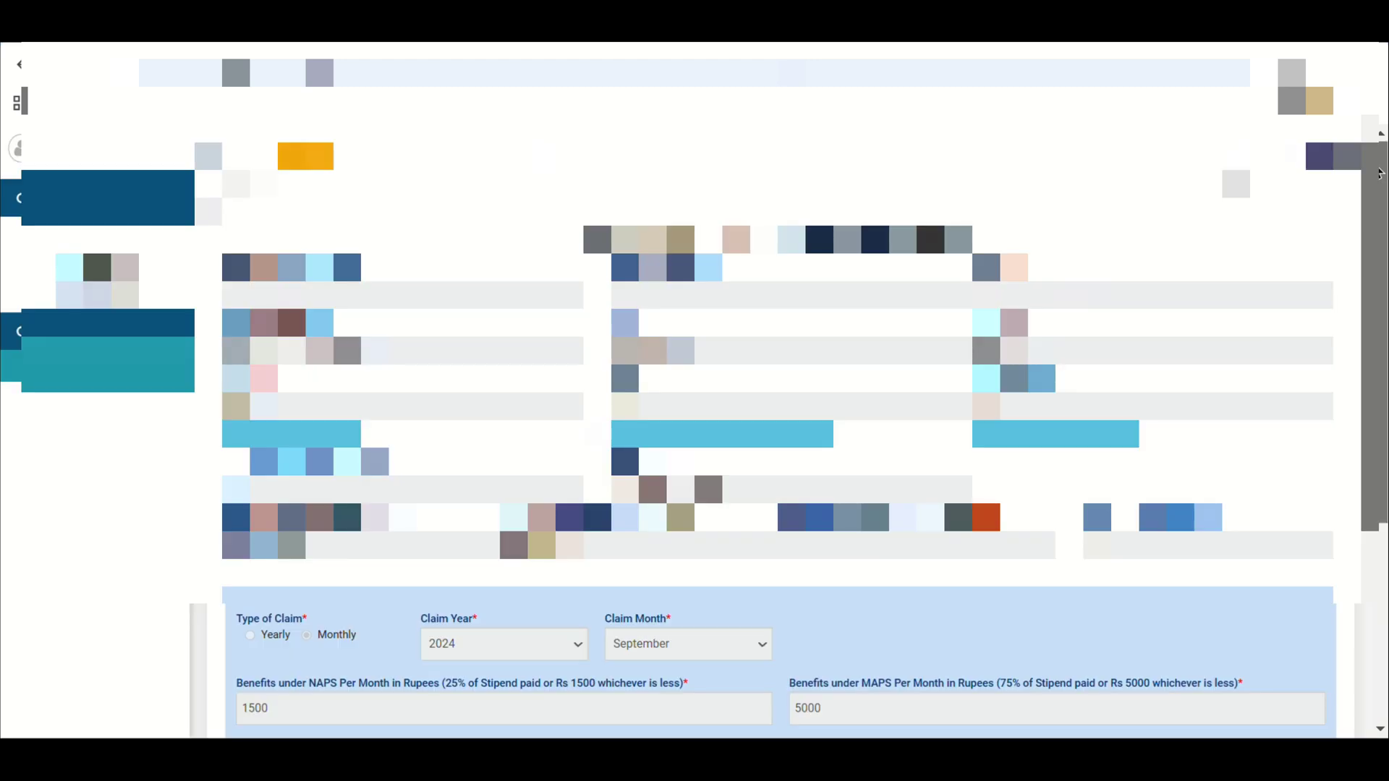
Return to the dashboard, open the August 2024 claim and bring up its print dialog
{"action": "scroll", "coordinate": [1382, 477], "scroll_direction": "up", "scroll_amount": 4}
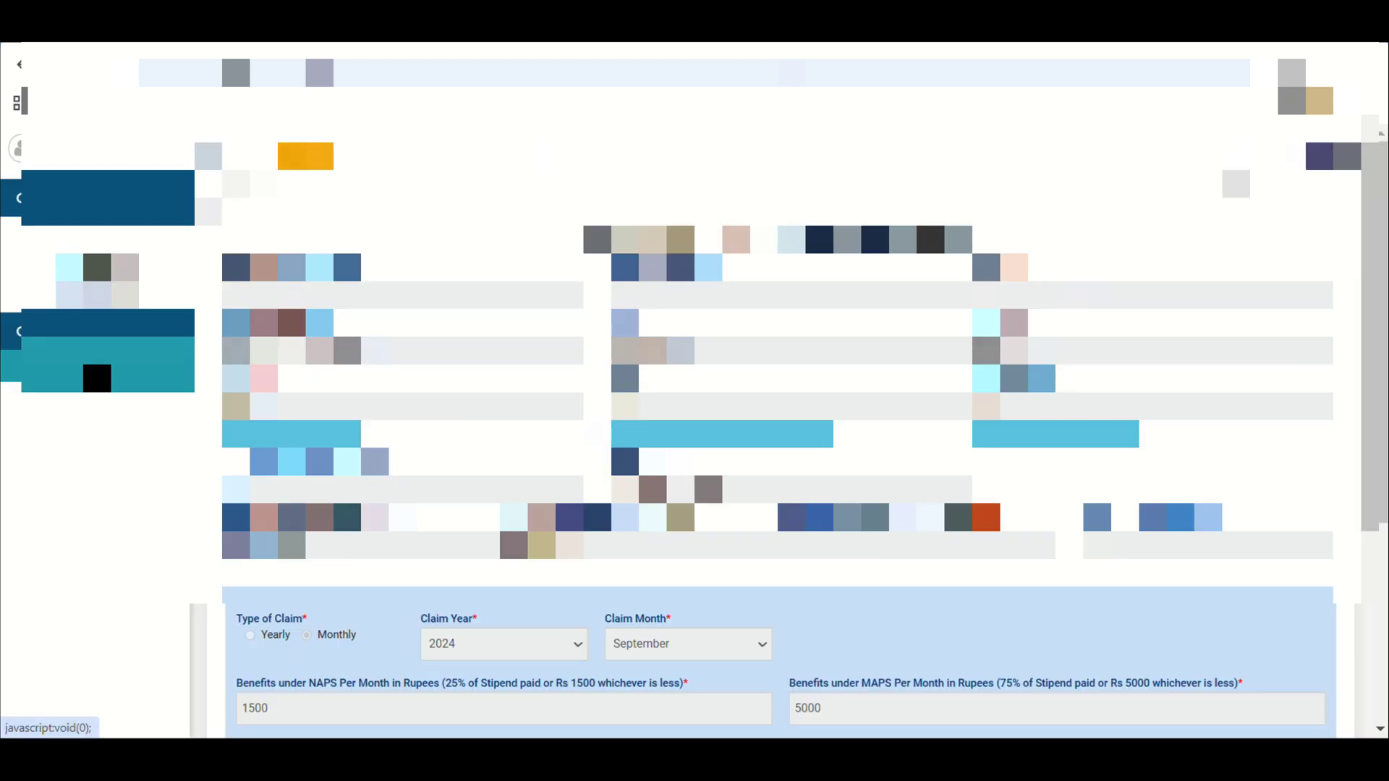
{"action": "left_click", "coordinate": [97, 377]}
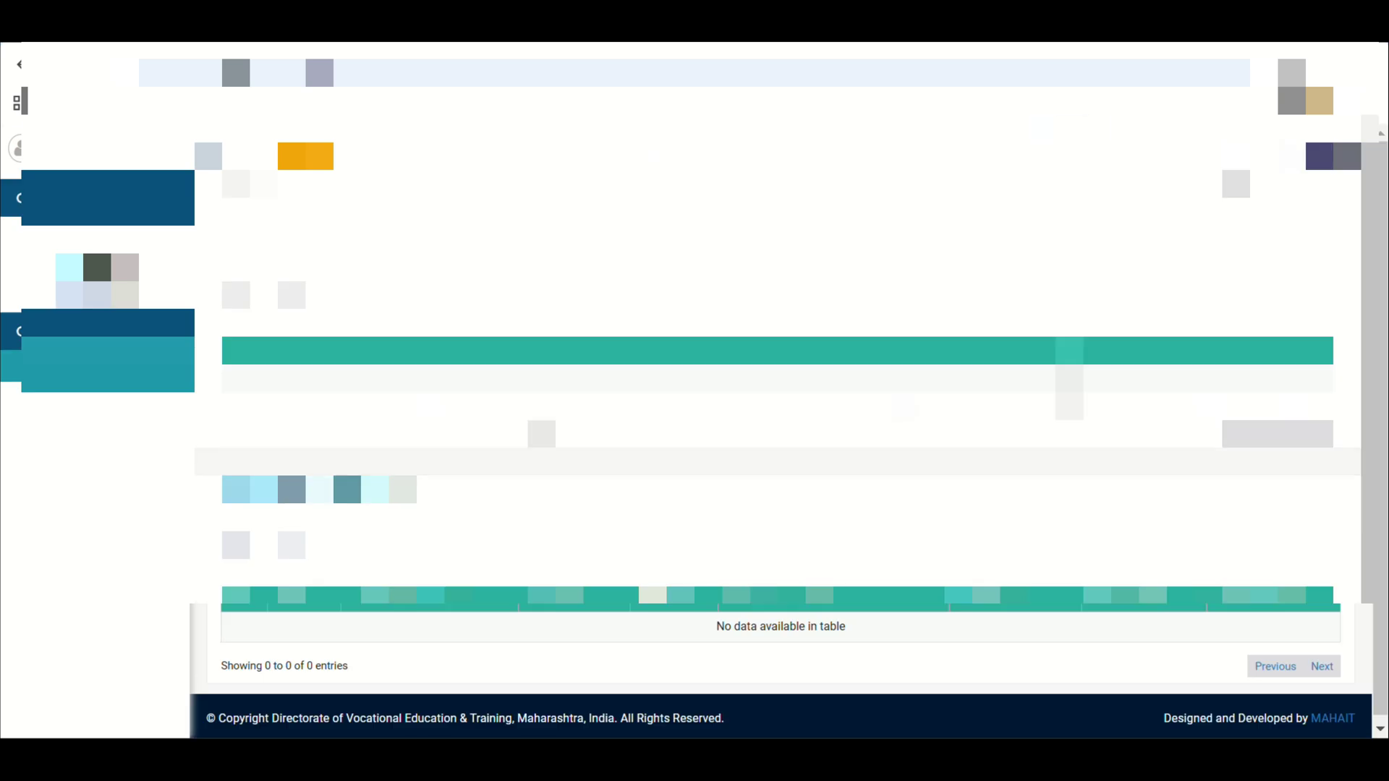
{"action": "left_click", "coordinate": [1099, 390]}
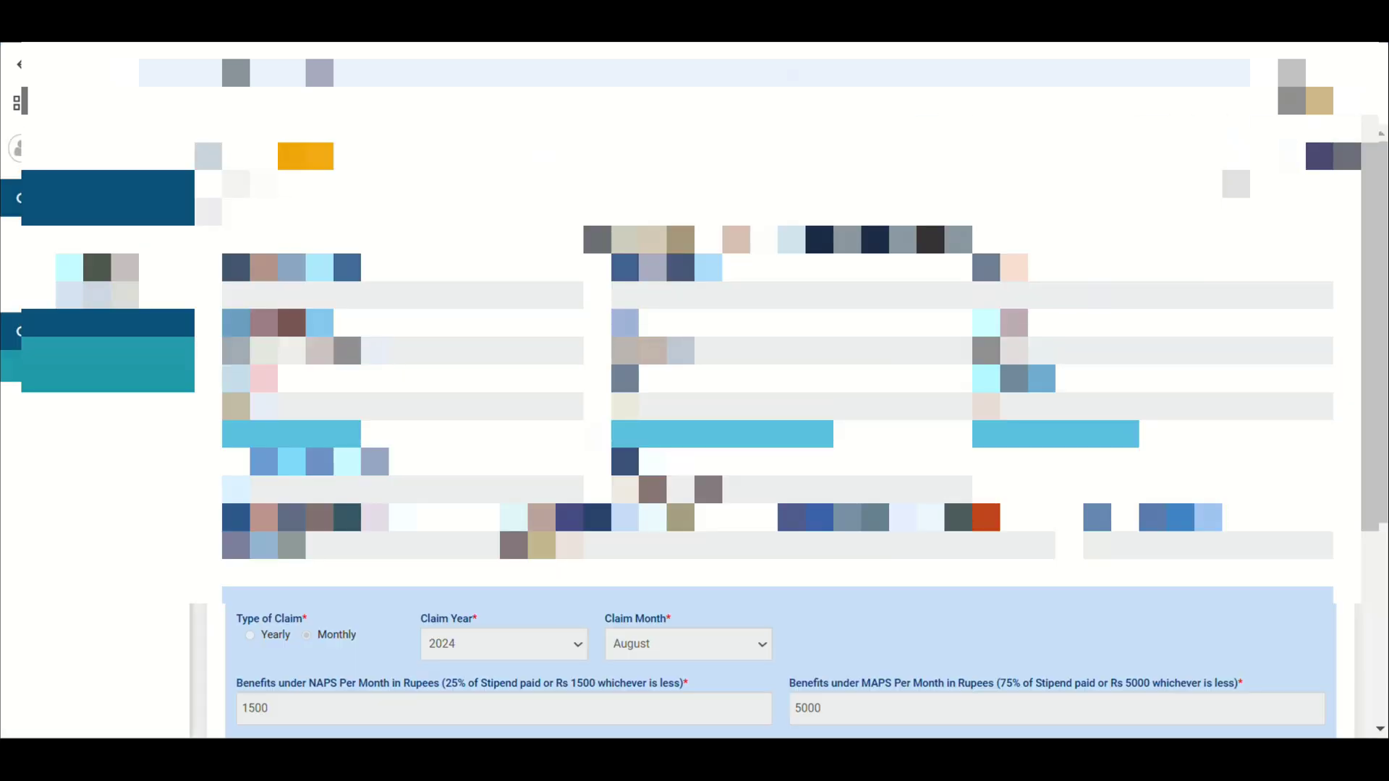
{"action": "key", "text": "ctrl+p"}
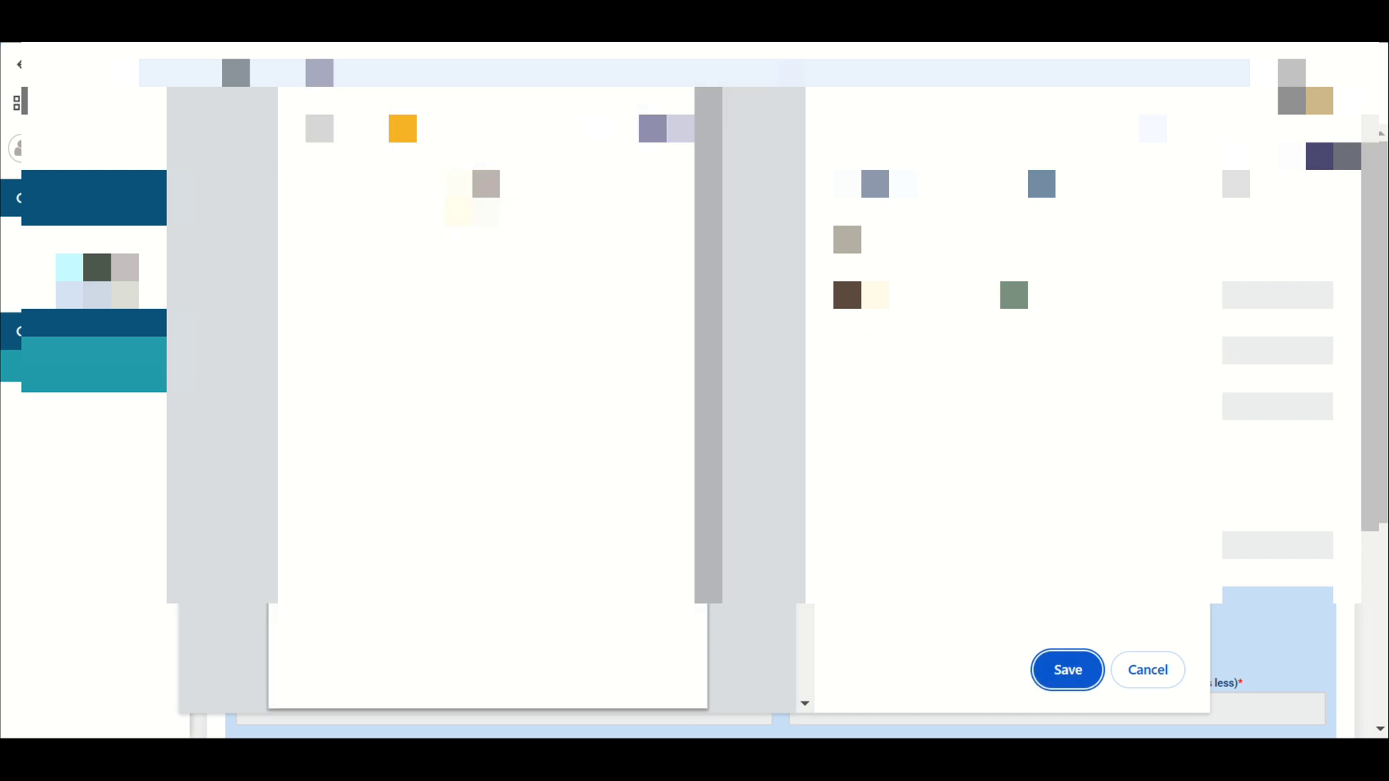
Close the August claim's print dialog and log out of the MAPS portal
{"action": "scroll", "coordinate": [488, 398], "scroll_direction": "down", "scroll_amount": 15}
{"action": "left_click", "coordinate": [1148, 671]}
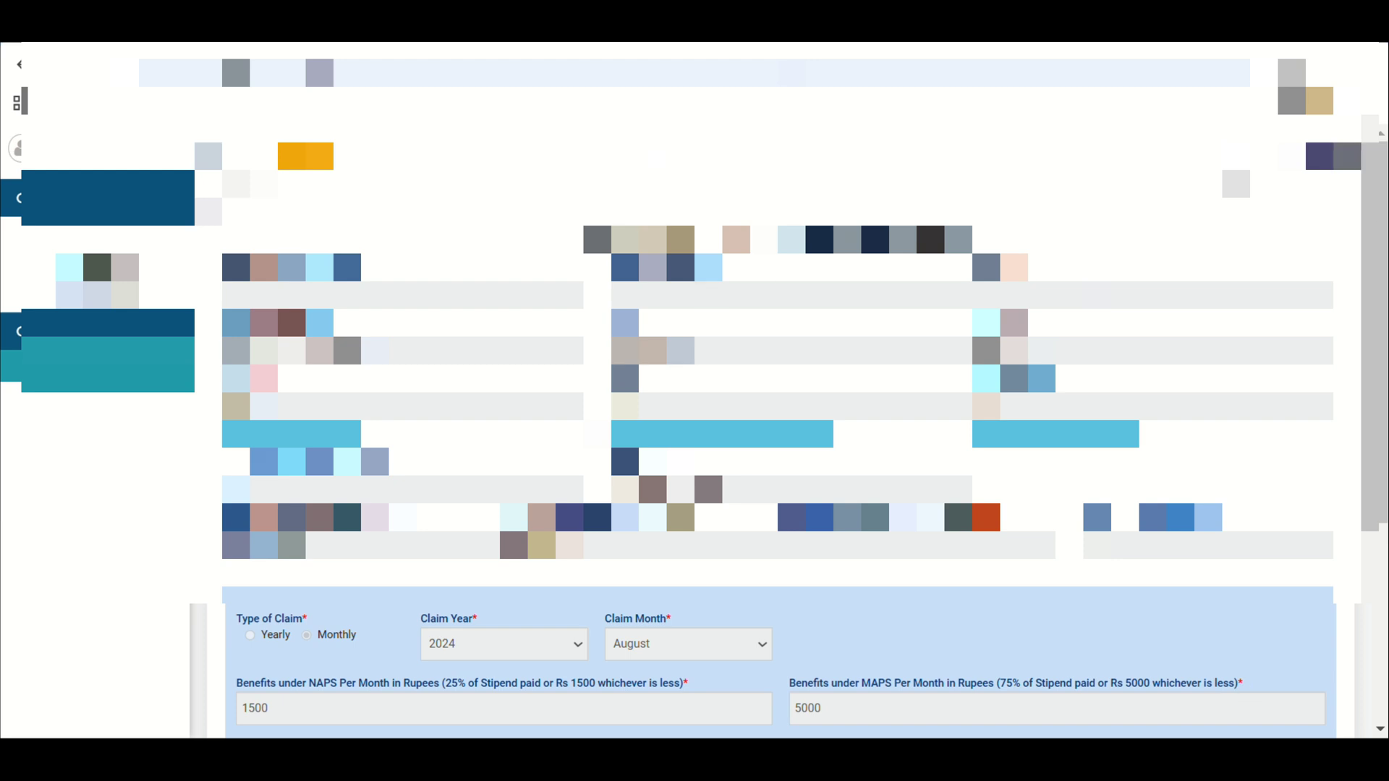
{"action": "left_click_drag", "start_coordinate": [1382, 275], "coordinate": [1380, 220]}
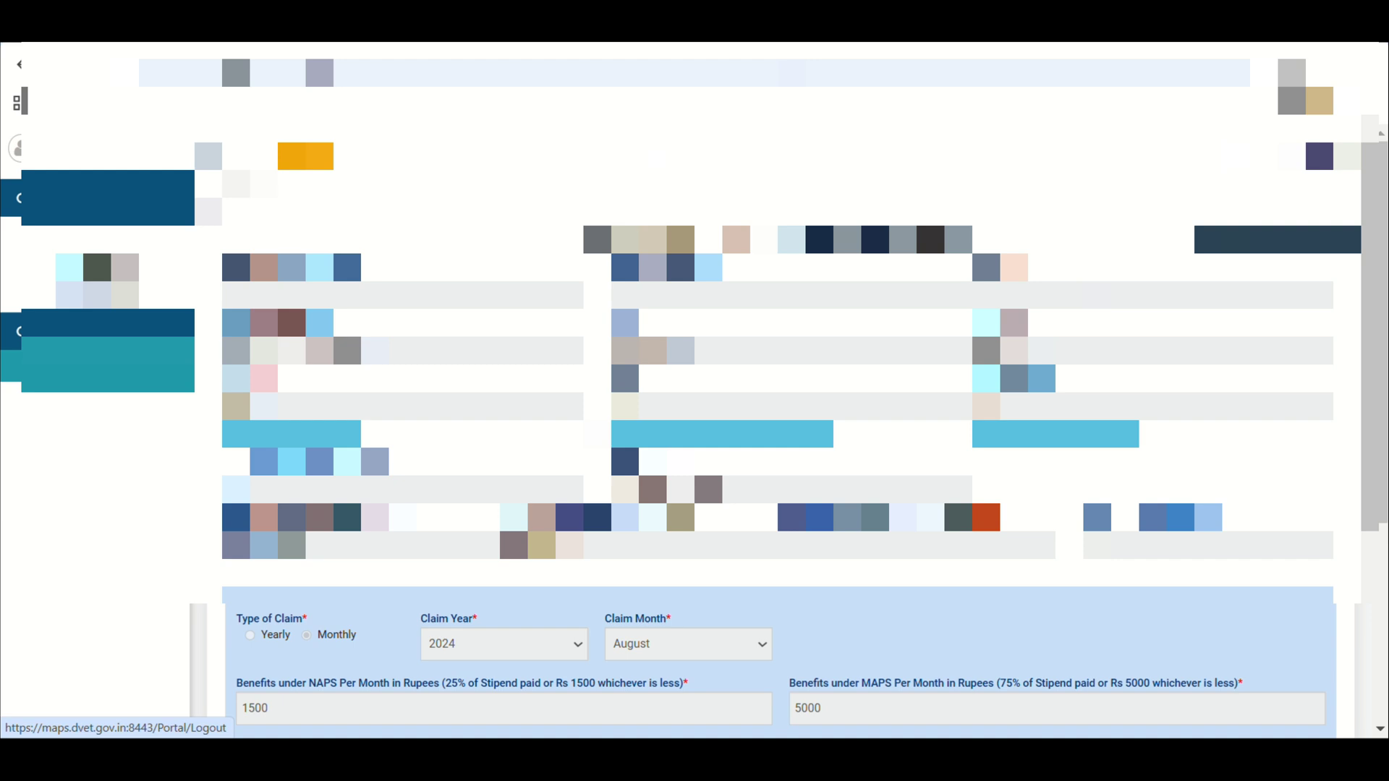
{"action": "left_click", "coordinate": [1278, 240]}
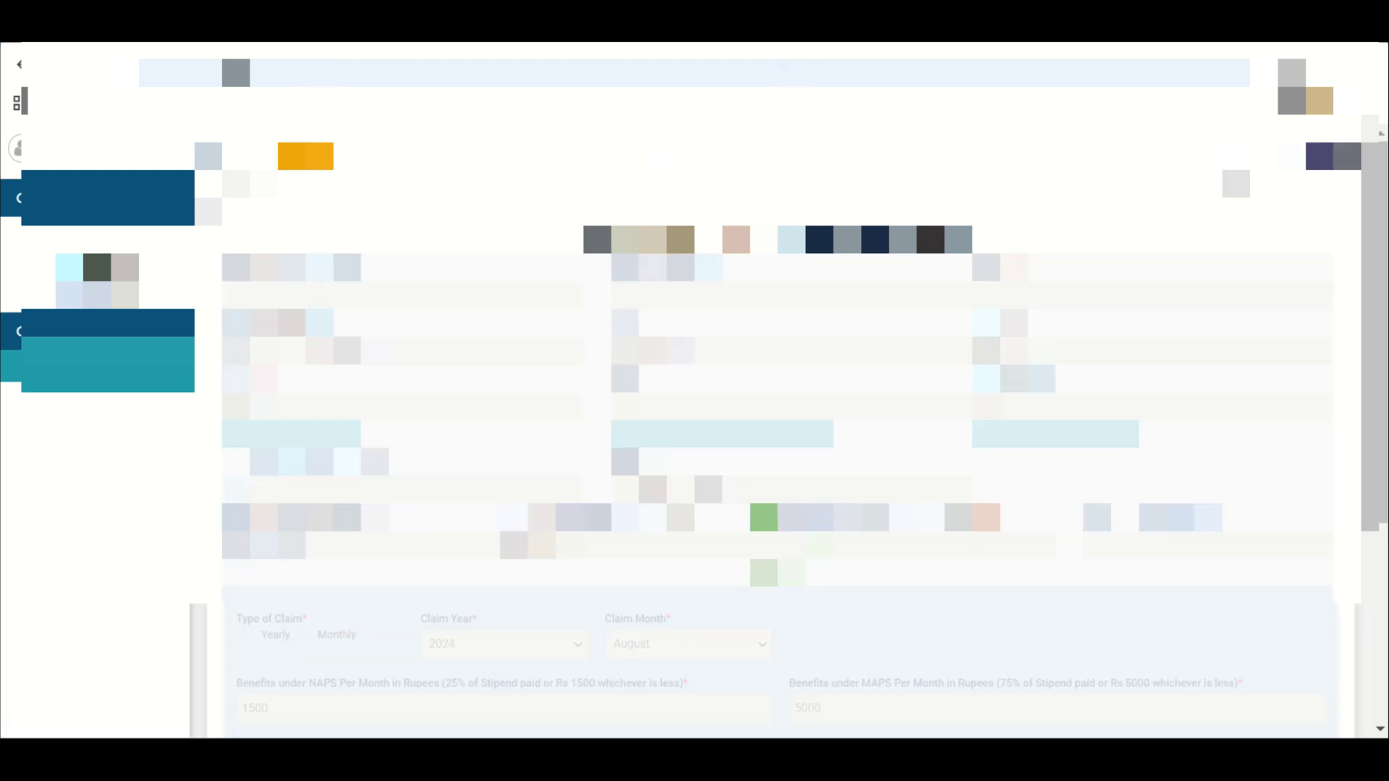